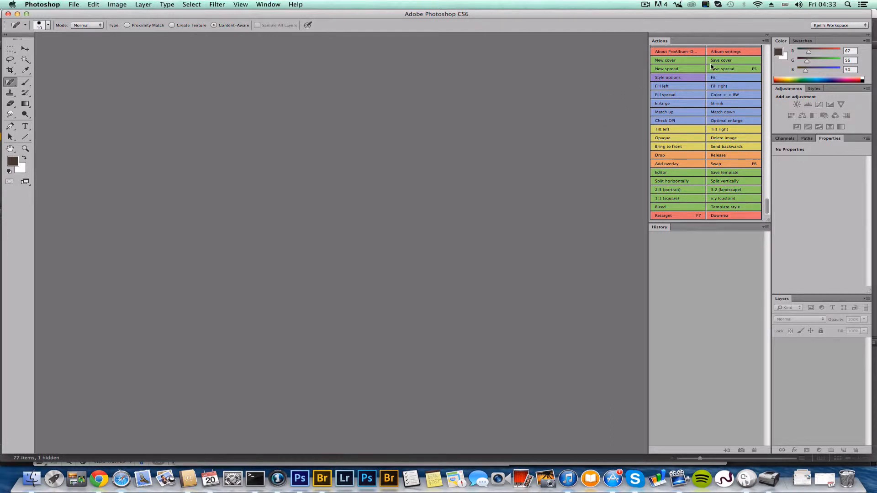
# - Open the album settings and select the Universal album type
pyautogui.click(728, 53)
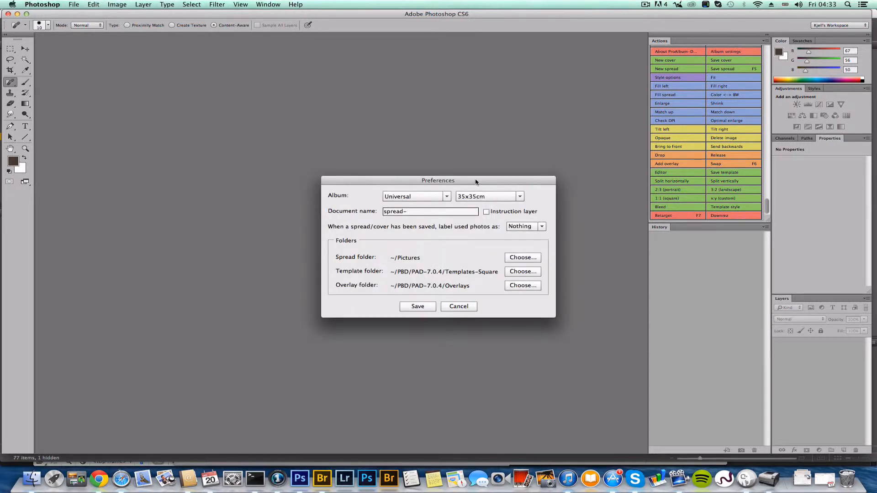
pyautogui.moveTo(476, 181); pyautogui.dragTo(442, 157)
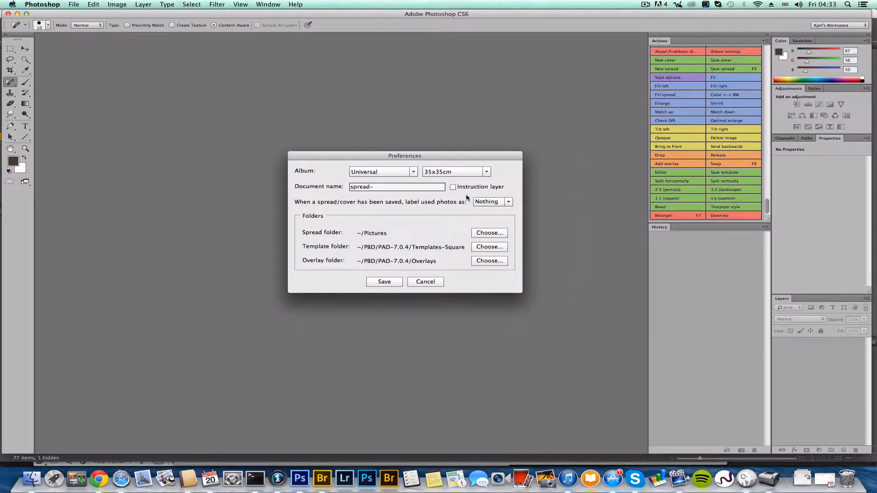
pyautogui.click(412, 172)
pyautogui.click(367, 181)
pyautogui.click(413, 176)
pyautogui.click(411, 181)
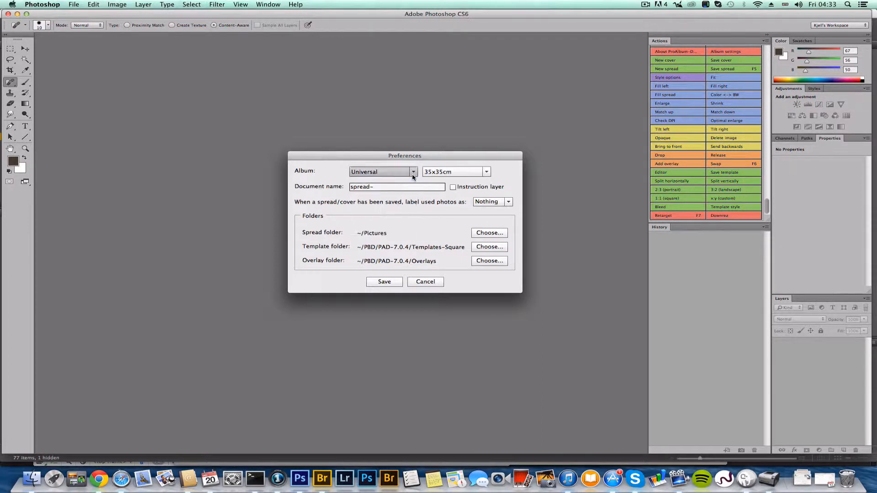
pyautogui.click(371, 188)
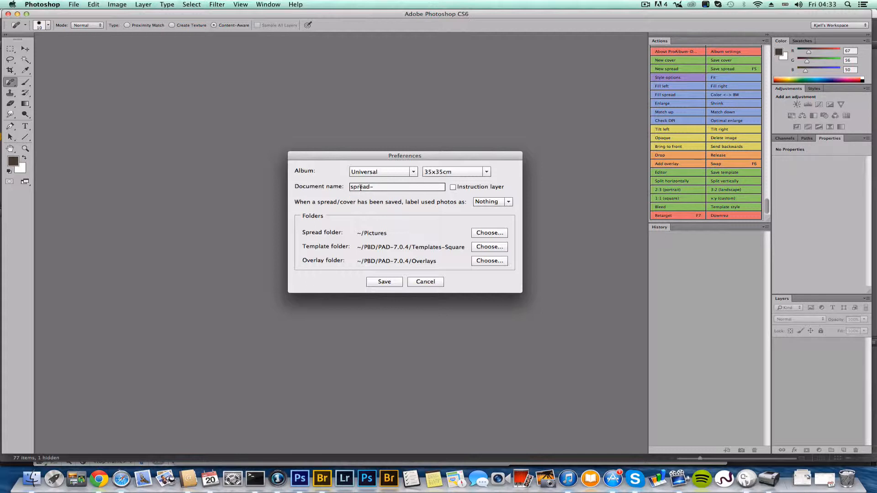
# - Replace the document name prefix with the couple's first names, written as one word and followed by a hyphen
pyautogui.click(360, 187)
pyautogui.tripleClick(360, 187)
pyautogui.write('josefinealexander')
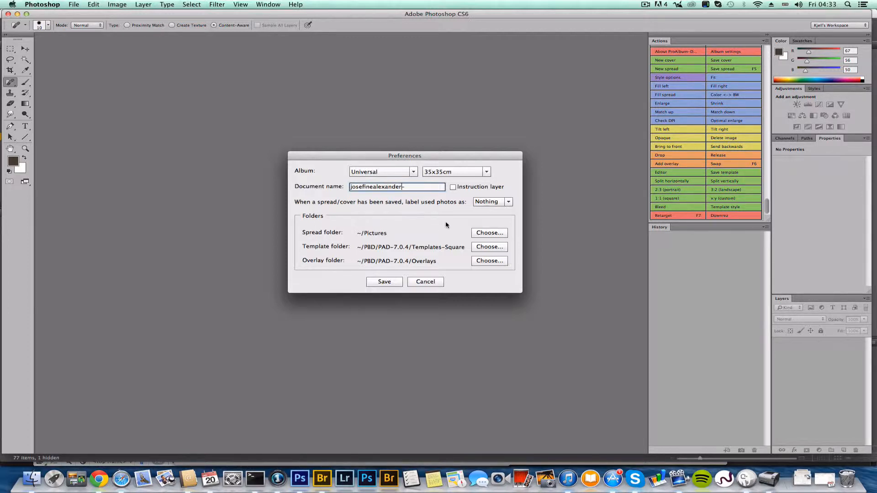
# - Create a folder in Pictures named after the couple and ending in "-book", set it as the spread folder, and save the settings
pyautogui.click(487, 238)
pyautogui.click(482, 234)
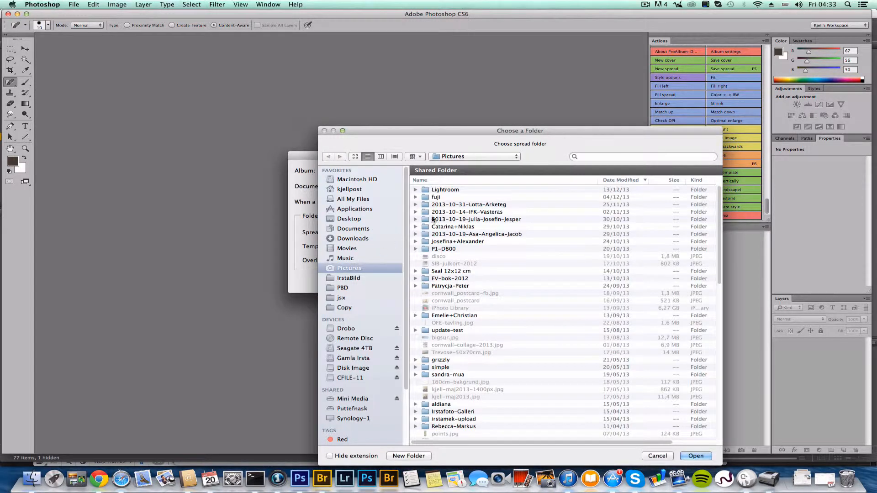
pyautogui.click(409, 456)
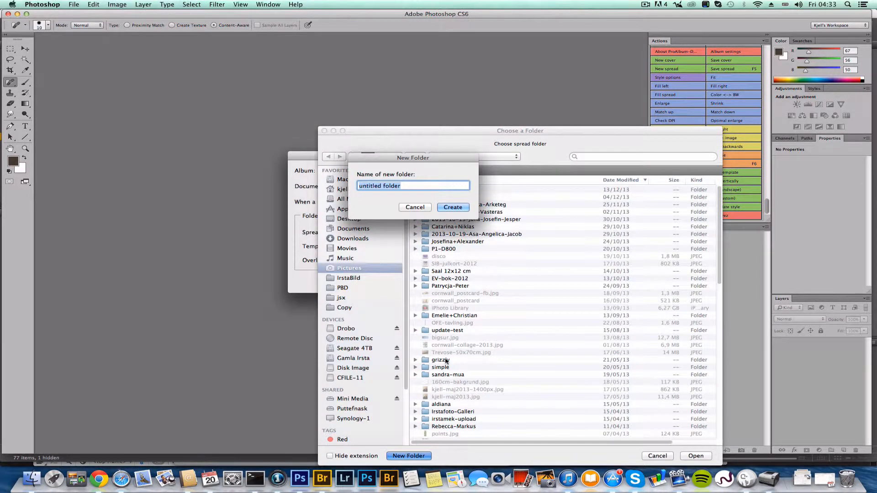
pyautogui.write('josefine-alean')
pyautogui.press('BackSpace')
pyautogui.press('BackSpace')
pyautogui.write('xander-book')
pyautogui.press('Return')
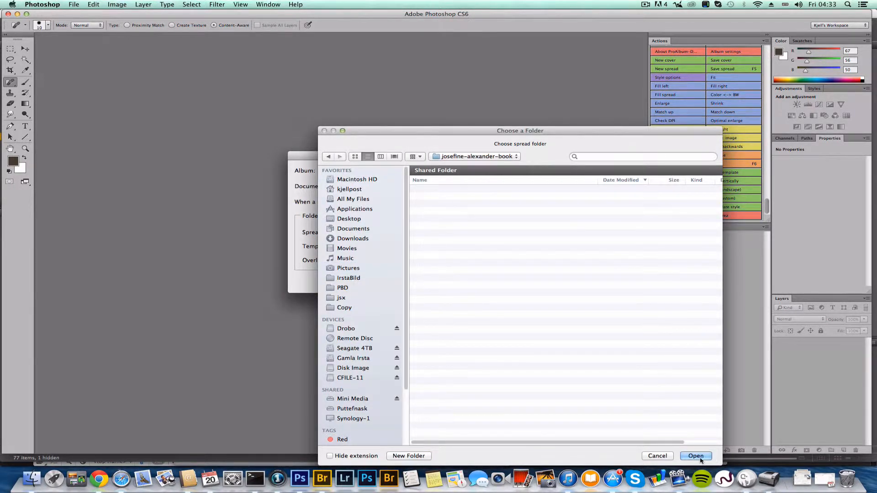
pyautogui.click(695, 456)
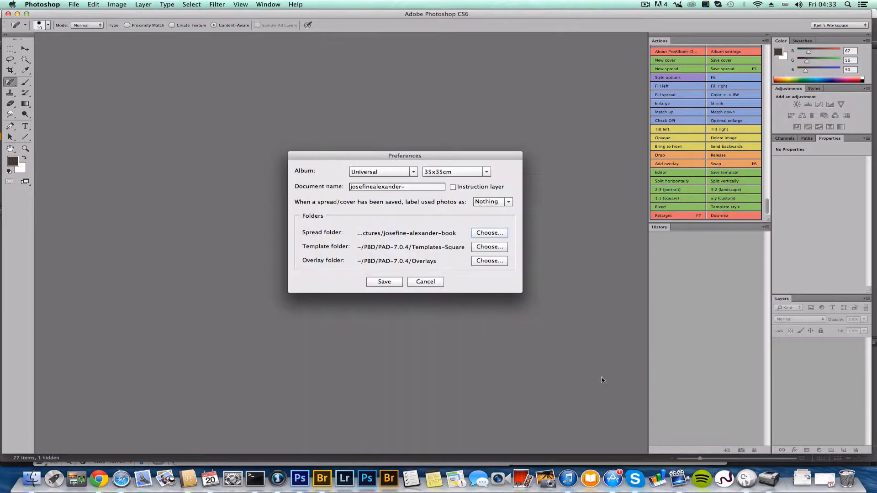
pyautogui.click(384, 282)
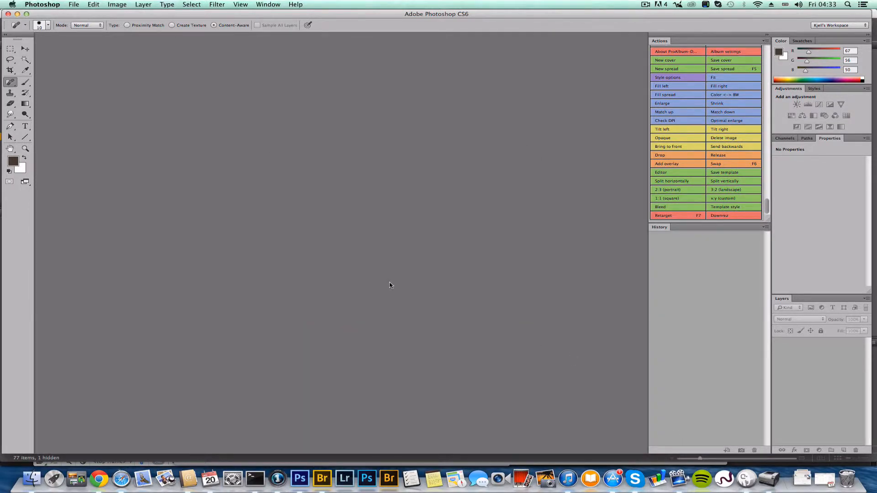
# - Switch to Adobe Bridge and generate a ProAlbum-Designer storyboard from all photos in the albumphotos folder
pyautogui.click(324, 477)
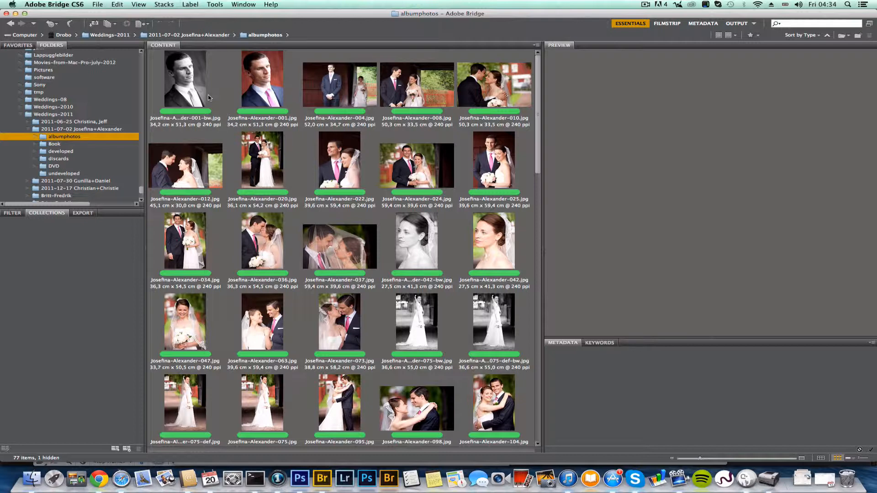
pyautogui.press('super+a')
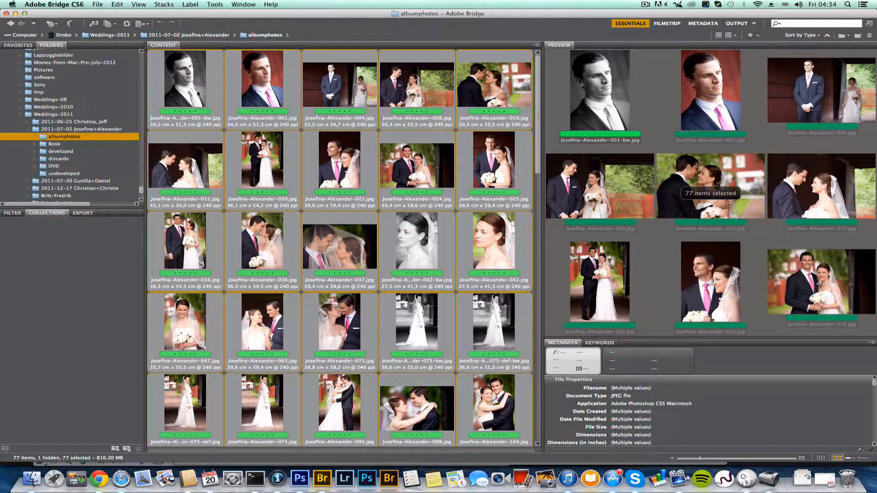
pyautogui.rightClick(198, 93)
pyautogui.moveTo(274, 96)
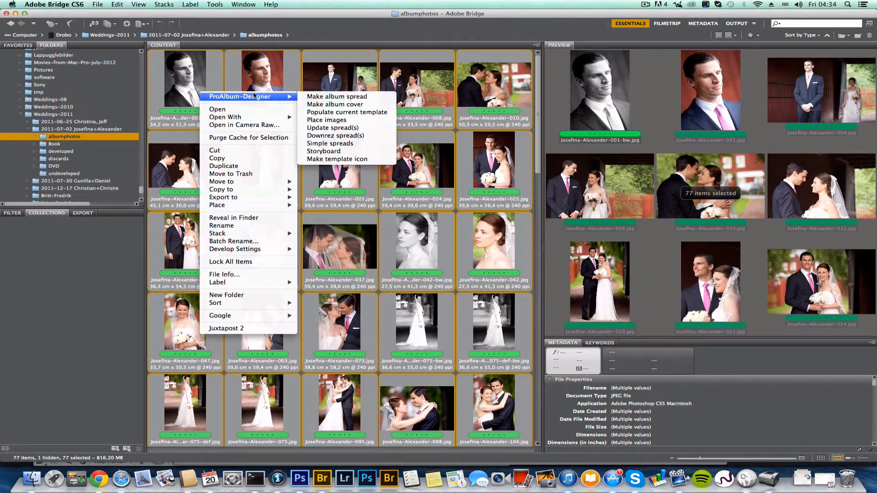
pyautogui.click(325, 152)
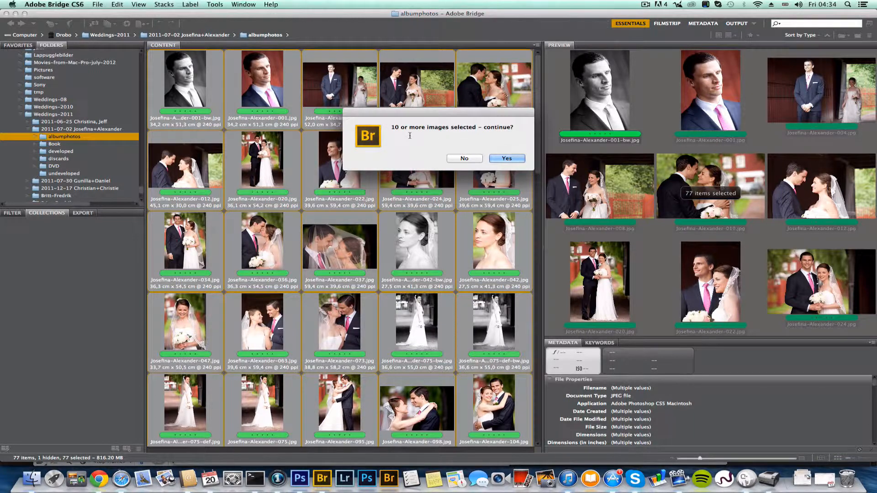
pyautogui.click(504, 160)
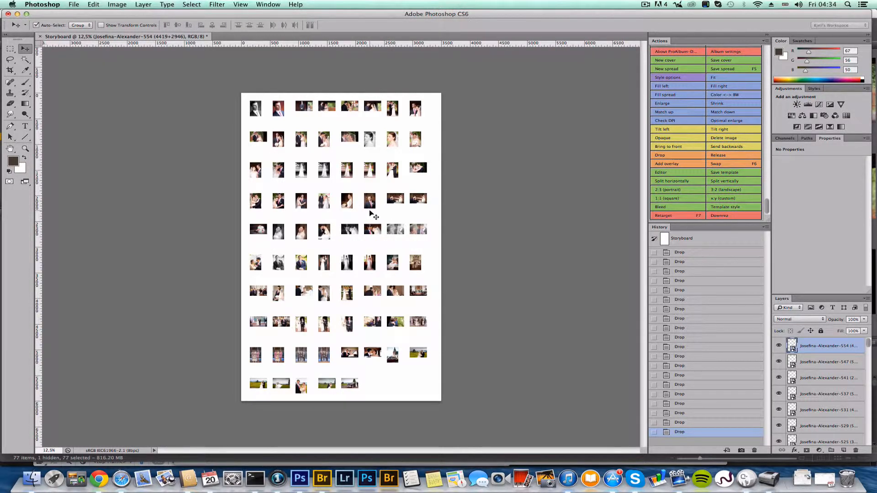
# - Examine the photo thumbnails laid out on the storyboard and compare them with the source photos in Bridge
pyautogui.scroll(5, 334, 131)
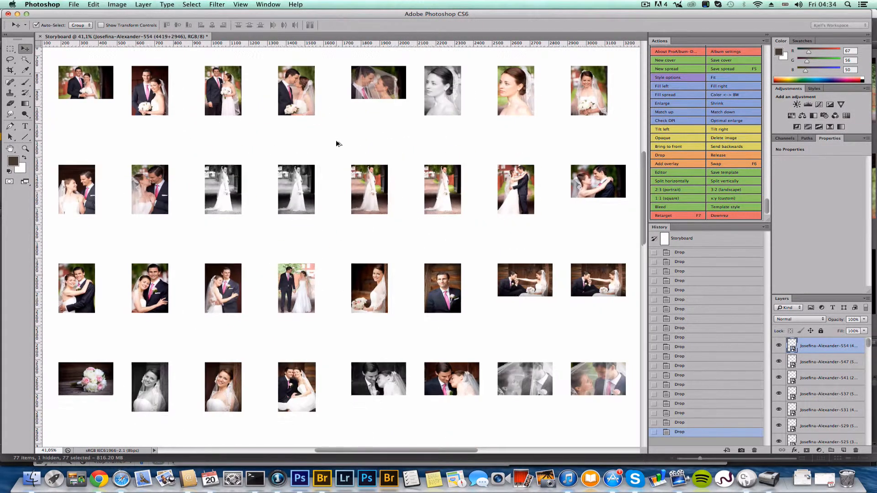
pyautogui.scroll(-3, 336, 140)
pyautogui.scroll(3, 336, 141)
pyautogui.scroll(-3, 336, 141)
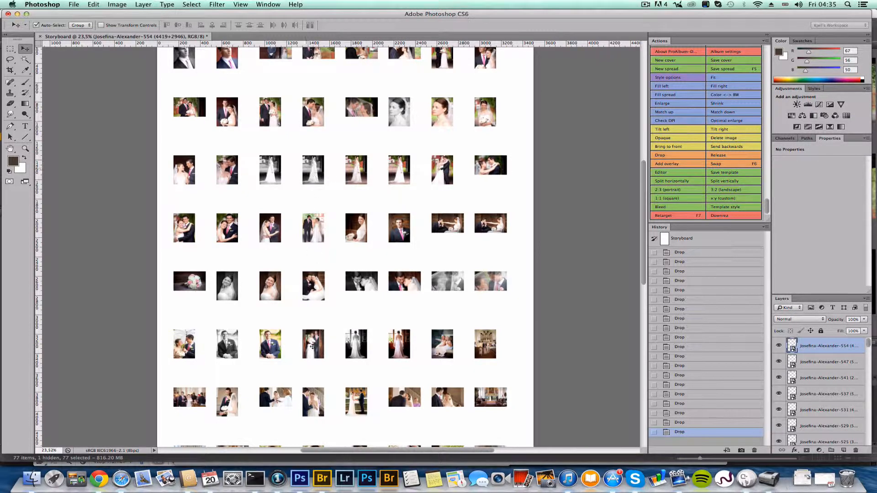
pyautogui.click(315, 480)
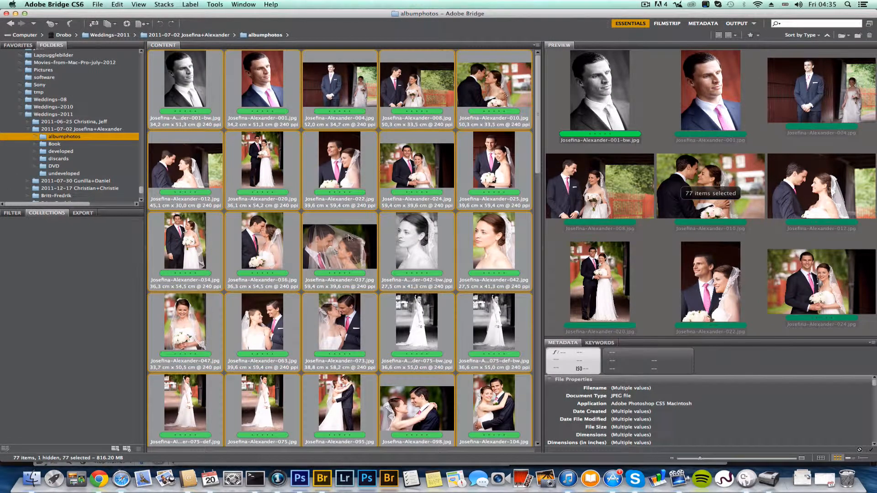
pyautogui.click(299, 478)
pyautogui.scroll(-2, 386, 222)
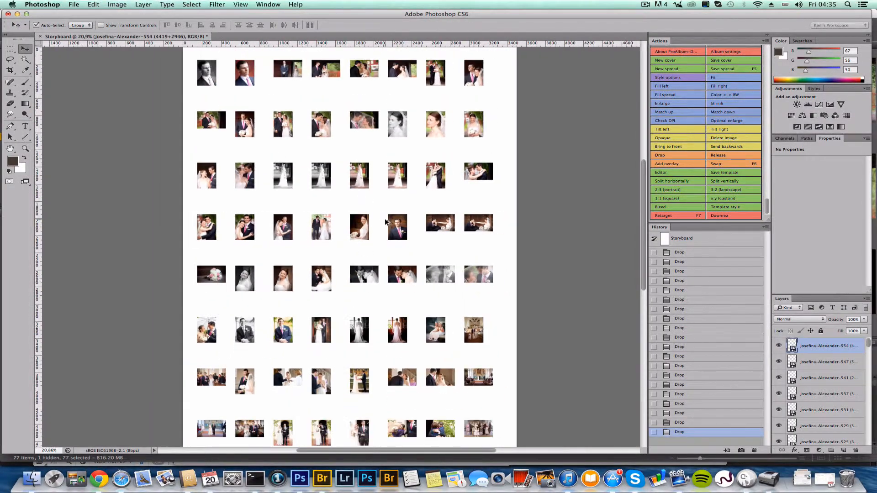
pyautogui.scroll(4, 386, 222)
pyautogui.scroll(-2, 386, 222)
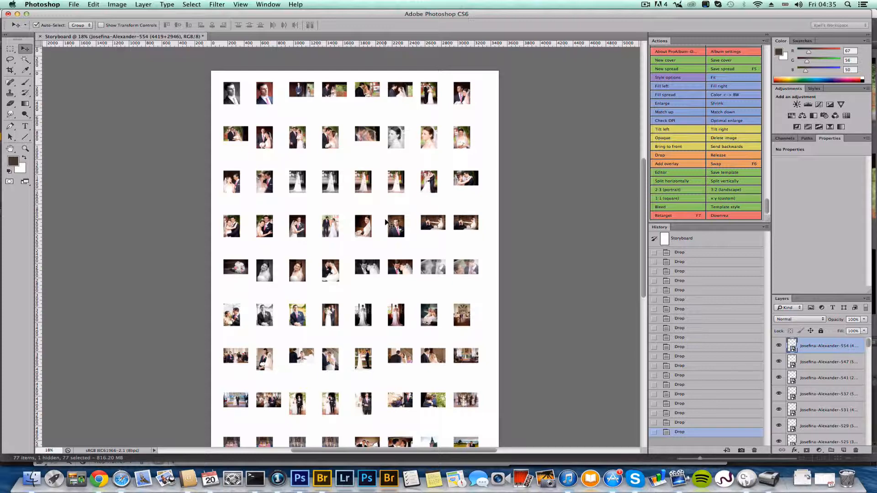
pyautogui.scroll(2, 385, 222)
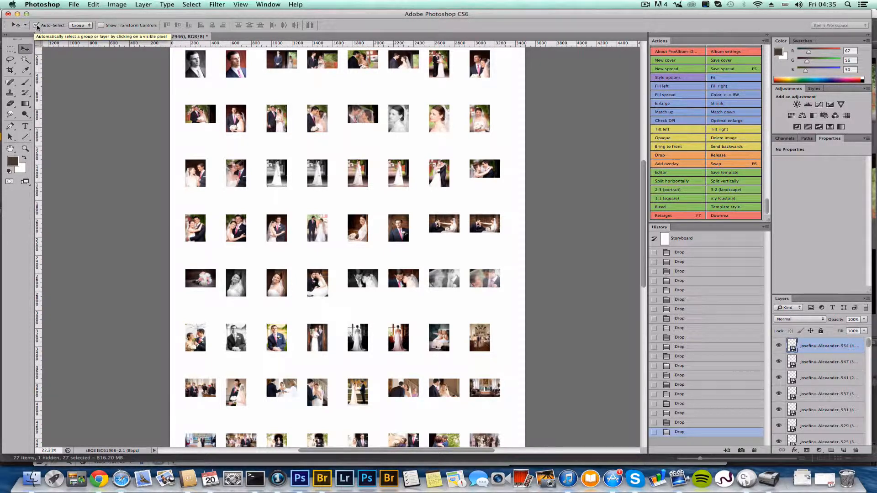
# - Try out the Move tool on the black-and-white and color groom portraits at the start of the storyboard
pyautogui.click(27, 83)
pyautogui.press('v')
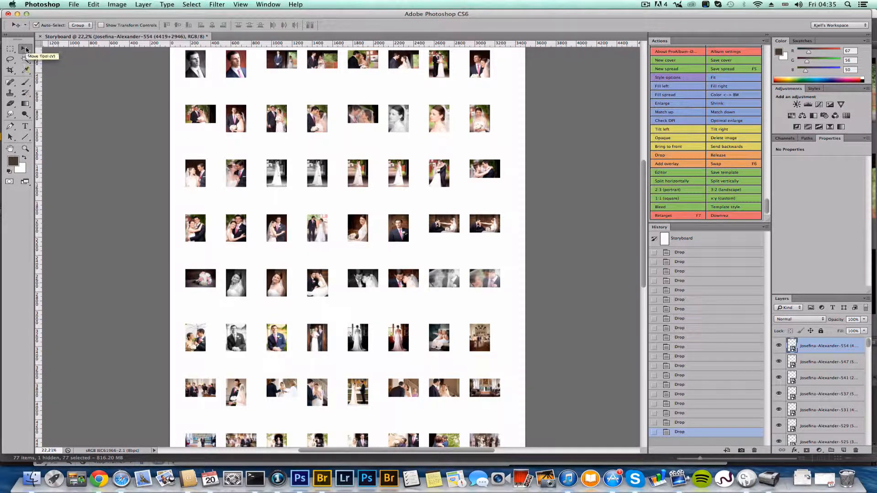
pyautogui.scroll(5, 213, 73)
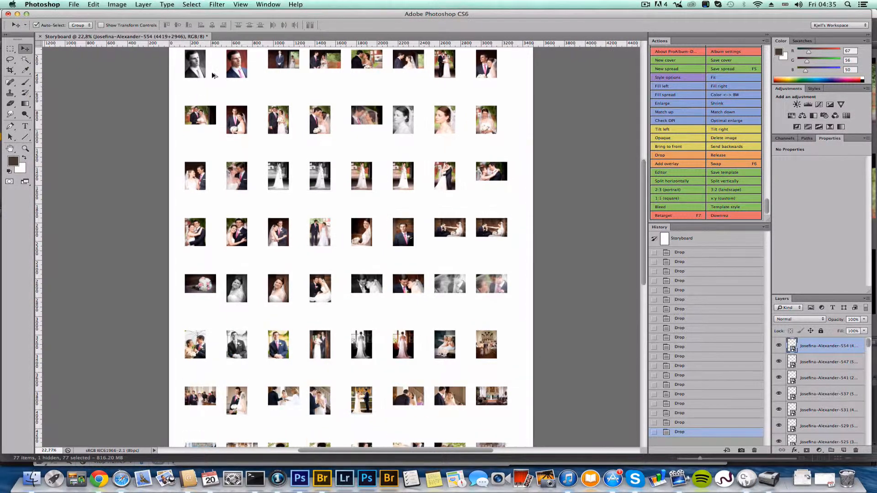
pyautogui.moveTo(274, 106); pyautogui.dragTo(175, 139)
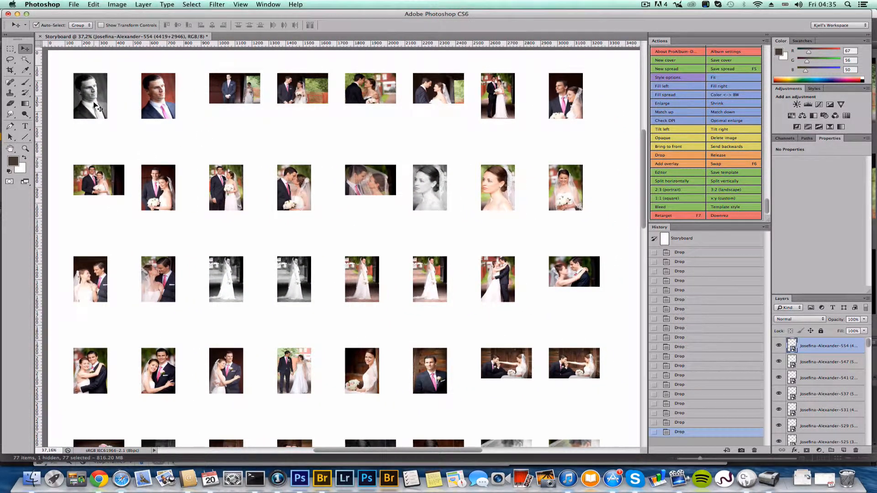
pyautogui.moveTo(98, 111); pyautogui.dragTo(177, 122)
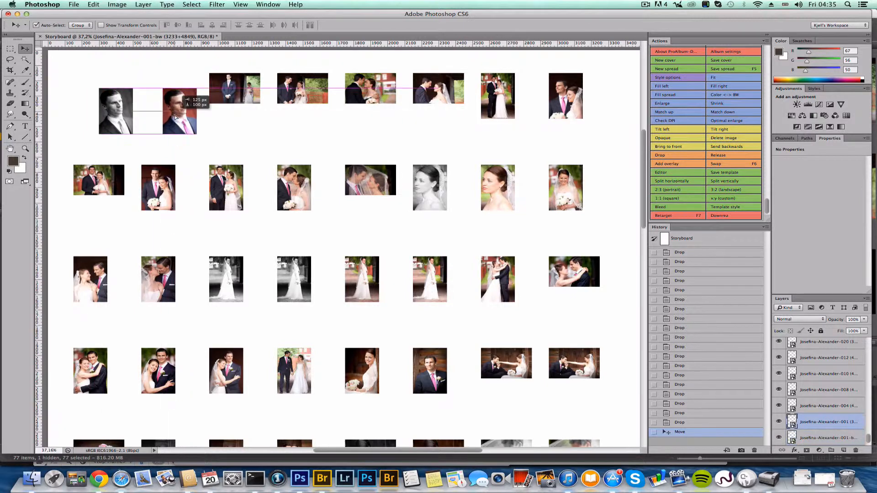
pyautogui.moveTo(120, 113); pyautogui.dragTo(95, 90)
pyautogui.moveTo(185, 120); pyautogui.dragTo(171, 118)
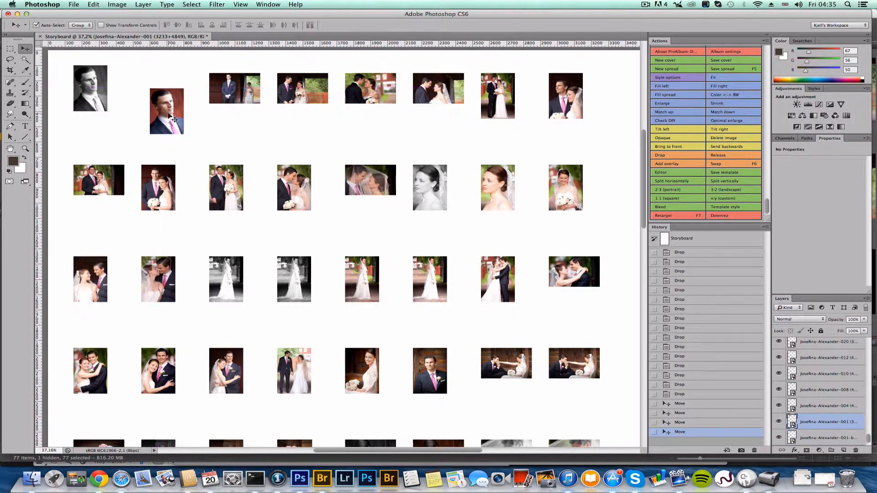
# - Delete the black-and-white groom portrait and move its color version to the start of the top row
pyautogui.click(96, 102)
pyautogui.moveTo(96, 103); pyautogui.dragTo(122, 110)
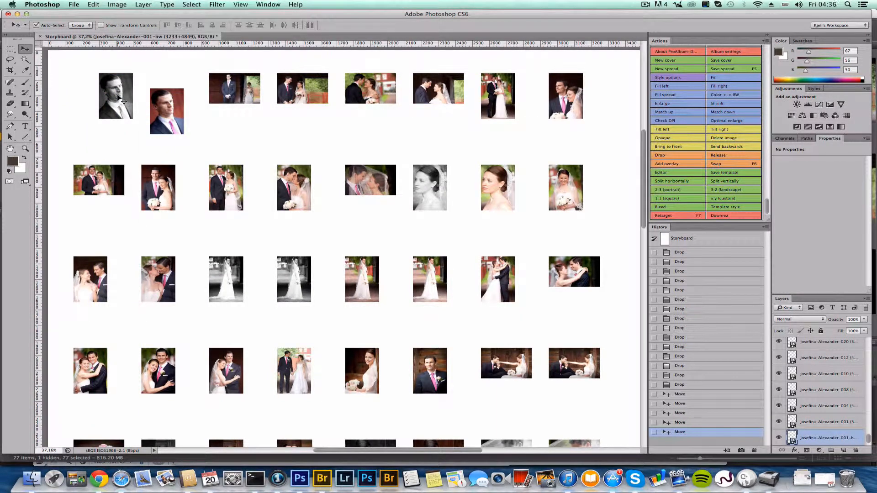
pyautogui.press('Delete')
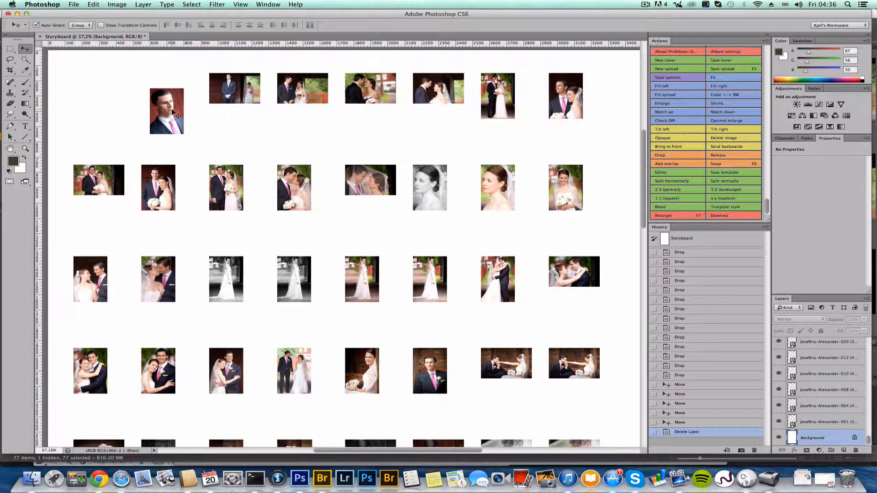
pyautogui.moveTo(173, 112); pyautogui.dragTo(105, 81)
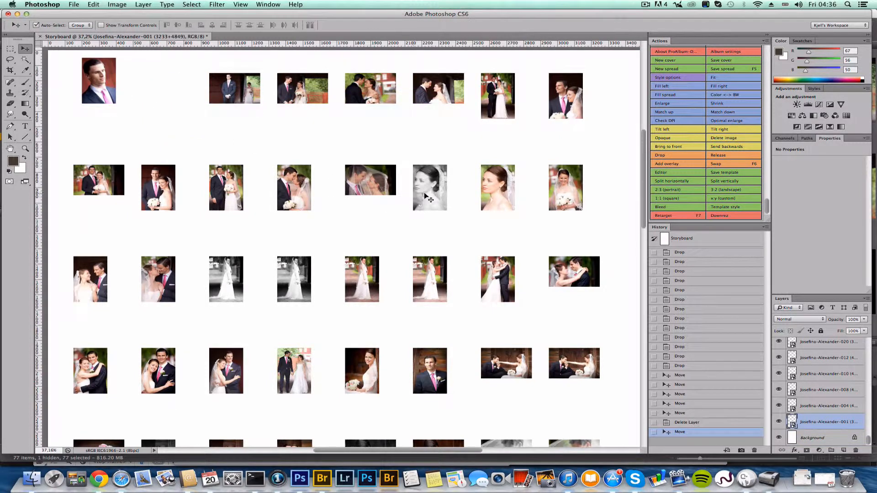
# - Delete the black-and-white bride close-up and move its color version next to the bride portrait ending the second row
pyautogui.moveTo(429, 197); pyautogui.dragTo(437, 166)
pyautogui.press('Delete')
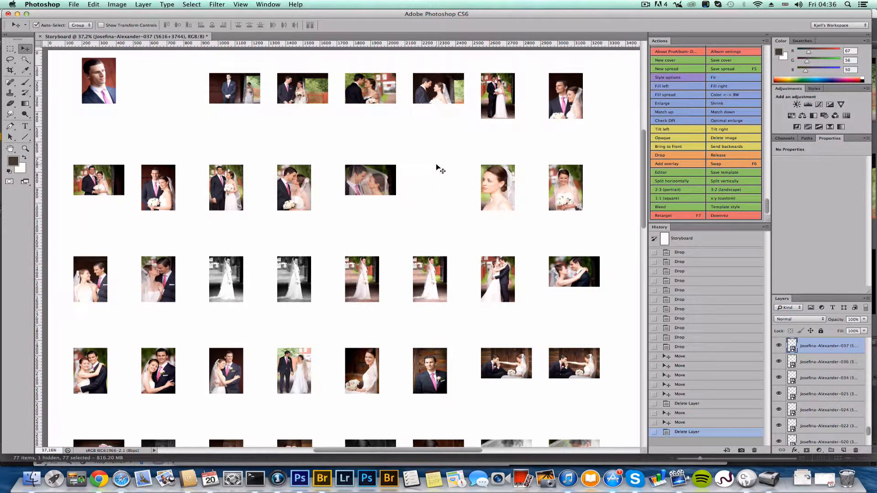
pyautogui.moveTo(496, 196); pyautogui.dragTo(521, 195)
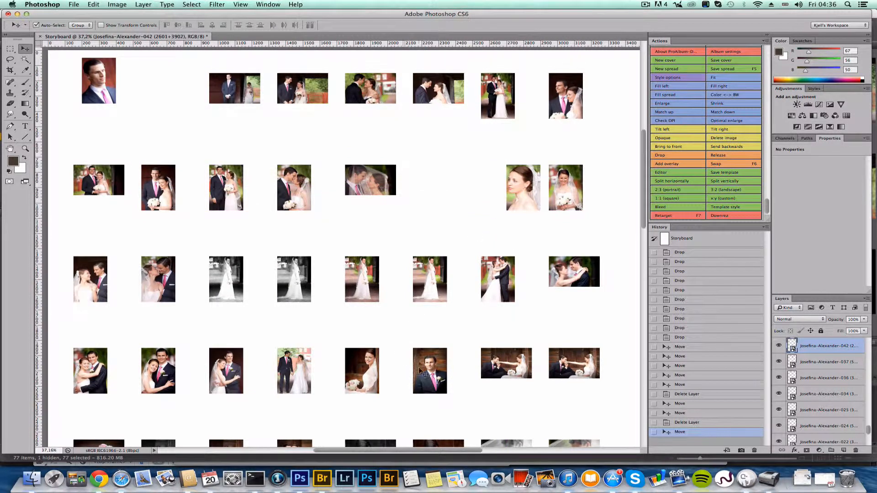
# - Group the fourth-row groom portrait with the first groom photo, and the fourth-row bride portrait with the bride close-up in the second row
pyautogui.moveTo(422, 372); pyautogui.dragTo(128, 105)
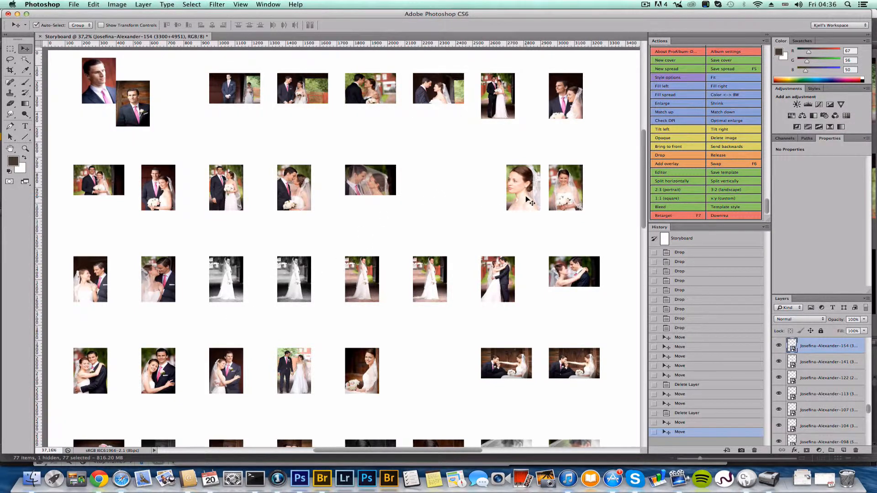
pyautogui.moveTo(530, 203); pyautogui.dragTo(539, 211)
pyautogui.moveTo(354, 352); pyautogui.dragTo(490, 174)
pyautogui.scroll(-2, 432, 231)
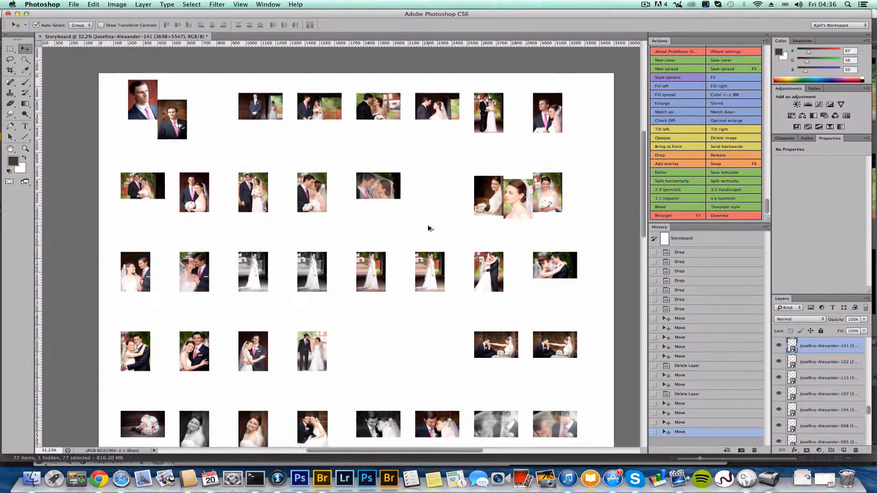
# - Move the two full-length color bride photos from the third row to either side of the bride group in the second row
pyautogui.moveTo(357, 289); pyautogui.dragTo(450, 202)
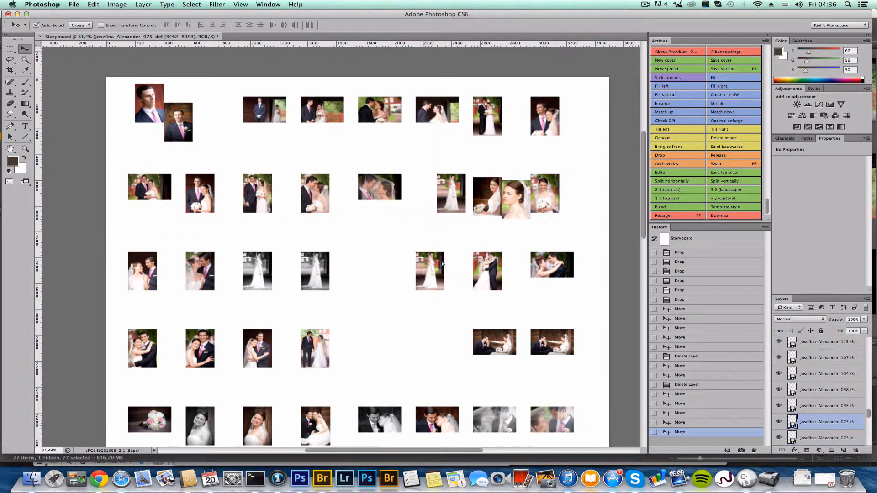
pyautogui.moveTo(430, 272); pyautogui.dragTo(567, 200)
pyautogui.scroll(-1, 370, 307)
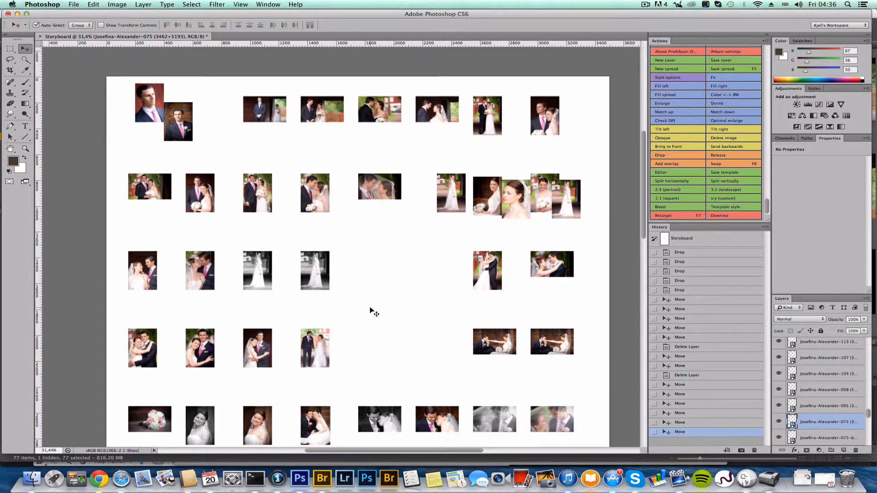
# - Move the color laughing-bride portrait from the fifth row into the second-row bride group and delete its black-and-white version
pyautogui.moveTo(263, 416); pyautogui.dragTo(452, 214)
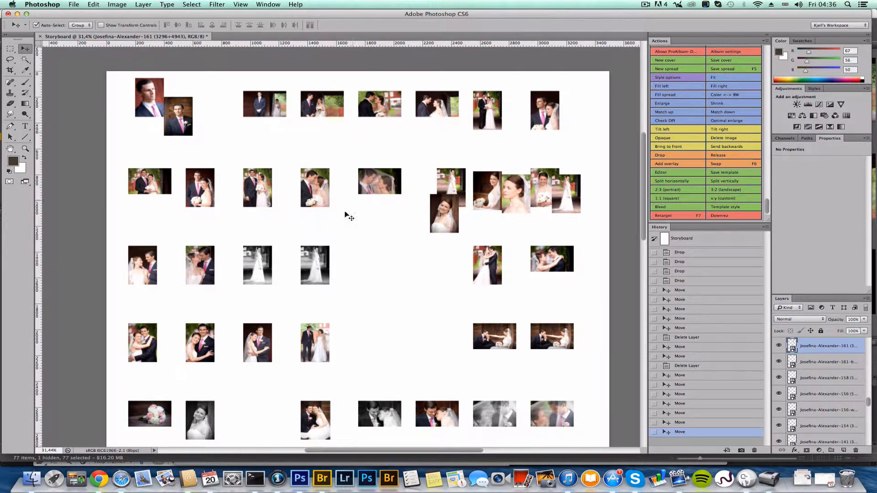
pyautogui.scroll(-1, 343, 249)
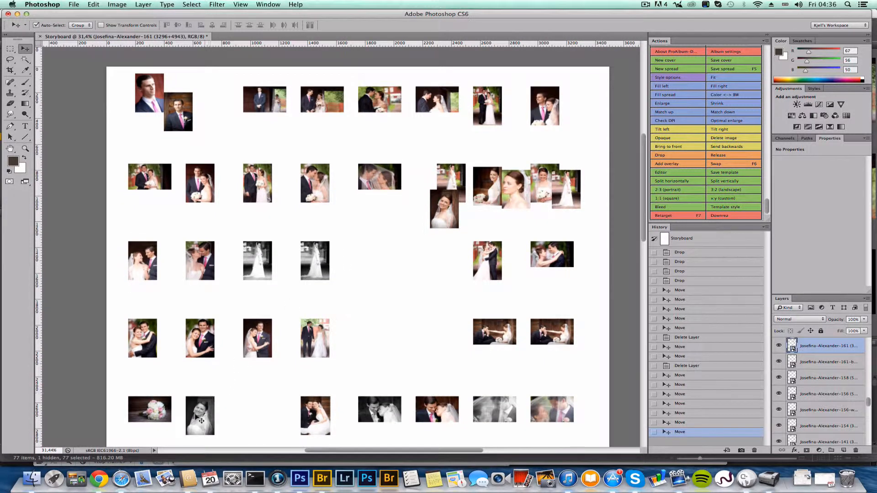
pyautogui.moveTo(195, 415); pyautogui.dragTo(402, 248)
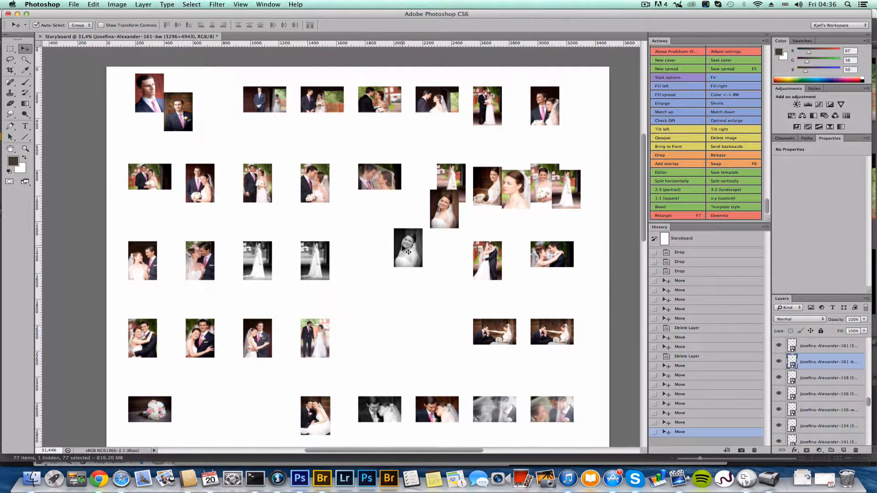
pyautogui.press('Delete')
# - Pair the two black-and-white full-length bride photos in the third row and delete the last of the two similar bench photos in the fourth row
pyautogui.moveTo(314, 271); pyautogui.dragTo(337, 272)
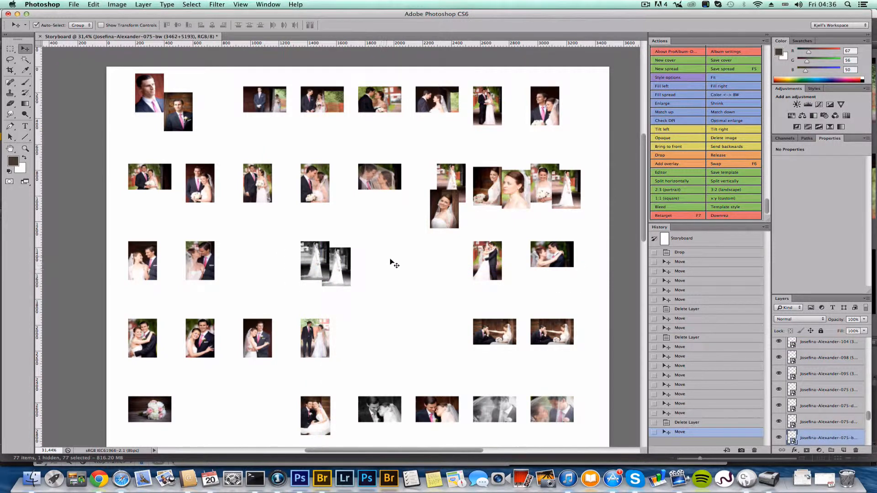
pyautogui.moveTo(549, 337); pyautogui.dragTo(548, 337)
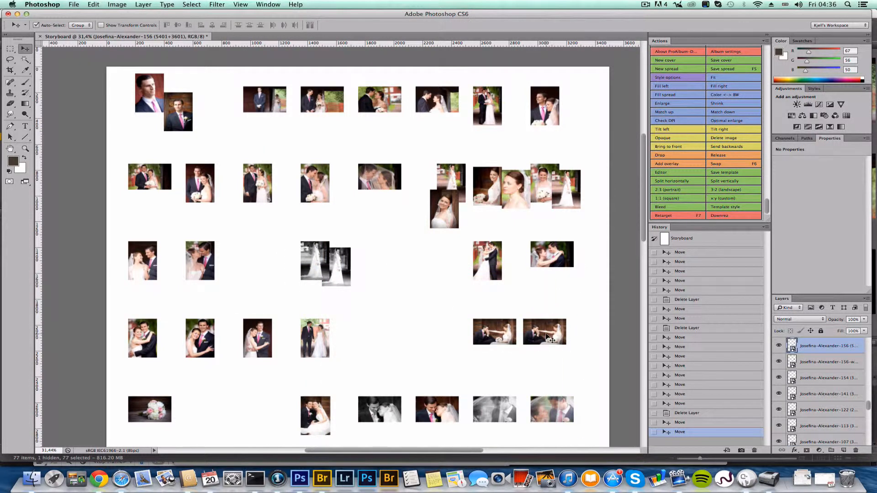
pyautogui.press('Delete')
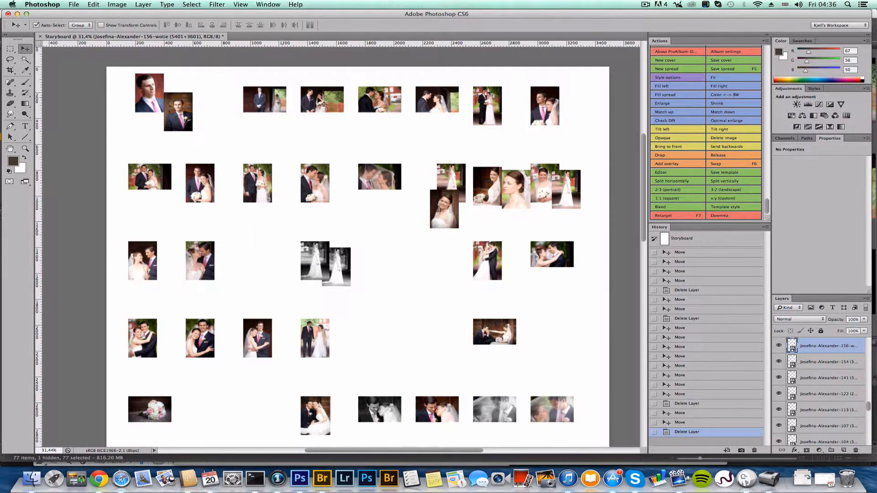
# - Cluster the four landscape couple photos of the top row into a tight two-by-two group
pyautogui.moveTo(316, 98); pyautogui.dragTo(309, 100)
pyautogui.moveTo(379, 99); pyautogui.dragTo(272, 126)
pyautogui.moveTo(434, 109); pyautogui.dragTo(312, 134)
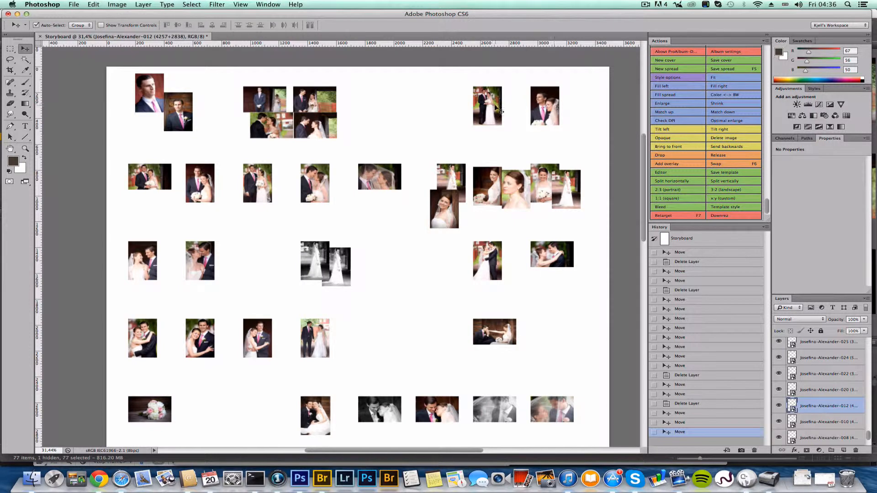
# - Move the two upright couple photos from the top row below the second row, and the black-and-white bride pair above the bride group
pyautogui.moveTo(454, 82); pyautogui.dragTo(349, 217)
pyautogui.moveTo(323, 259); pyautogui.dragTo(546, 131)
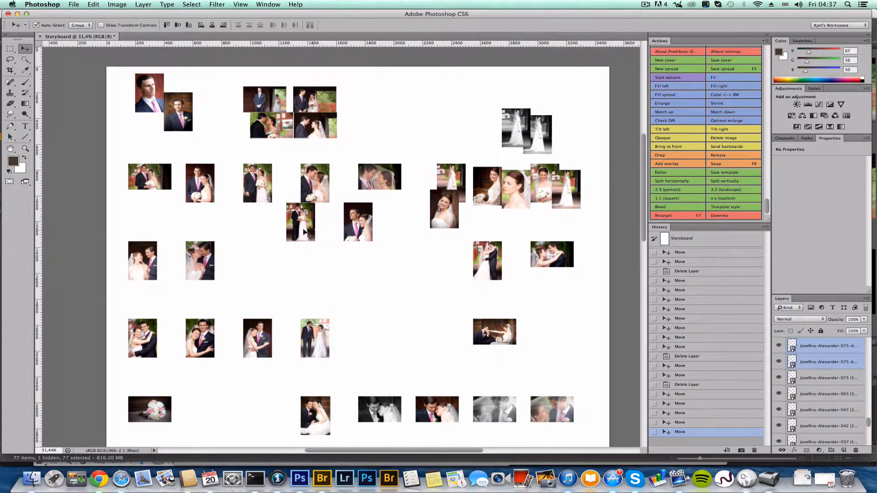
# - Gather the first two couple photos of the second row and the first two of the third row around the couple photos in the storyboard's middle
pyautogui.click(217, 200)
pyautogui.moveTo(217, 199); pyautogui.dragTo(403, 245)
pyautogui.moveTo(158, 185); pyautogui.dragTo(258, 242)
pyautogui.moveTo(205, 265); pyautogui.dragTo(269, 268)
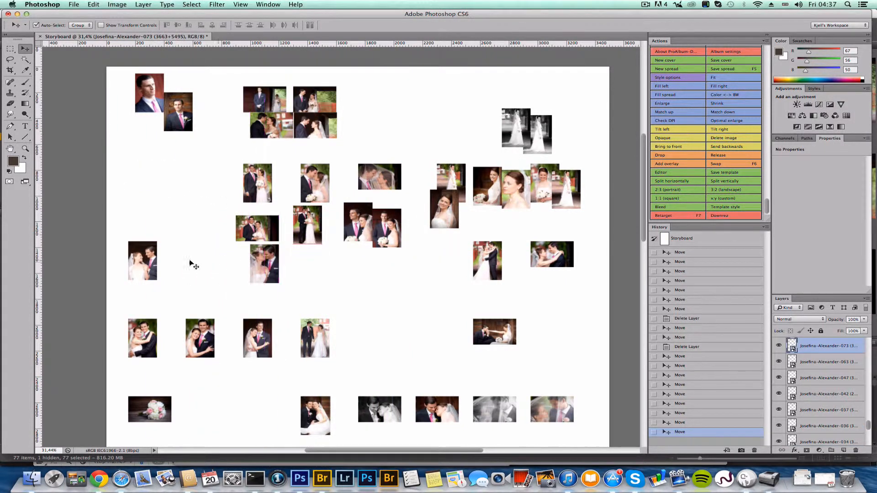
pyautogui.moveTo(141, 263); pyautogui.dragTo(298, 270)
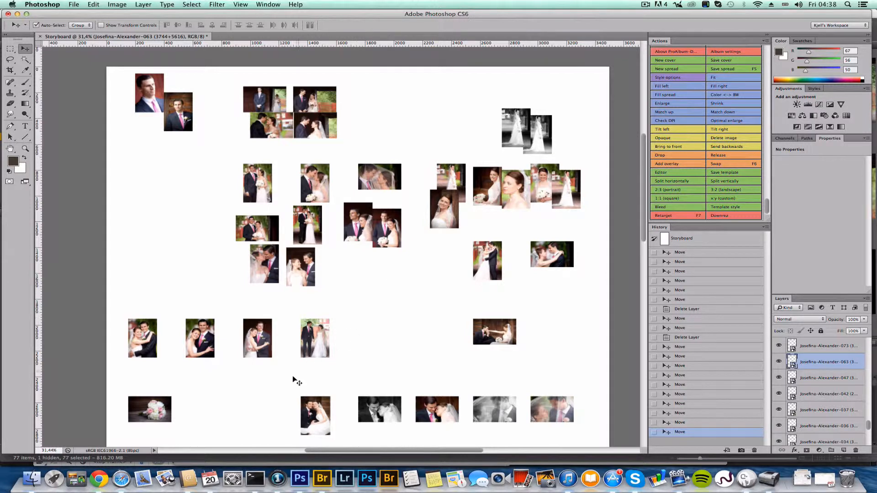
# - Move the bouquet photo beside the fourth-row bench photo, and the color groom portrait from the sixth row into the groom group at the top
pyautogui.moveTo(158, 414); pyautogui.dragTo(455, 335)
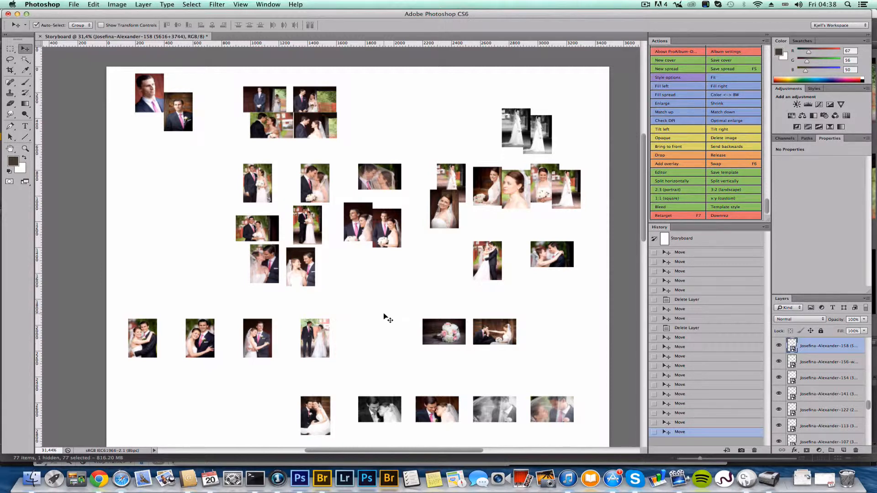
pyautogui.scroll(-4, 386, 311)
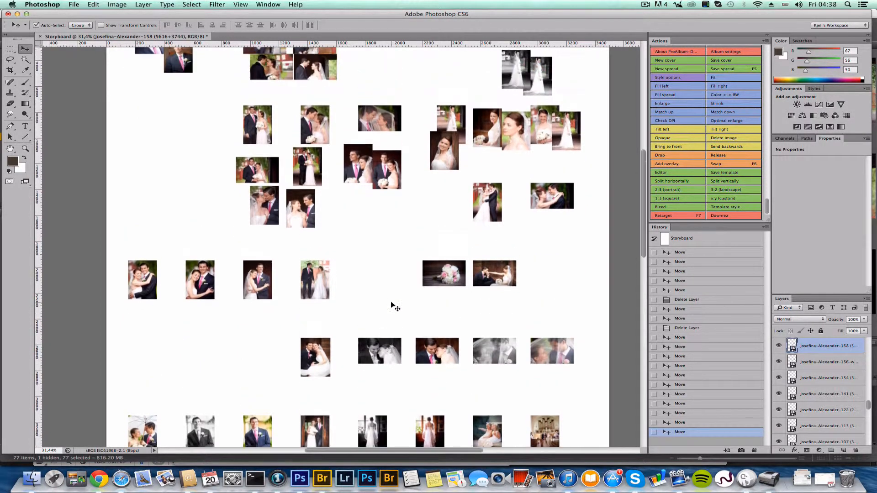
pyautogui.scroll(6, 394, 306)
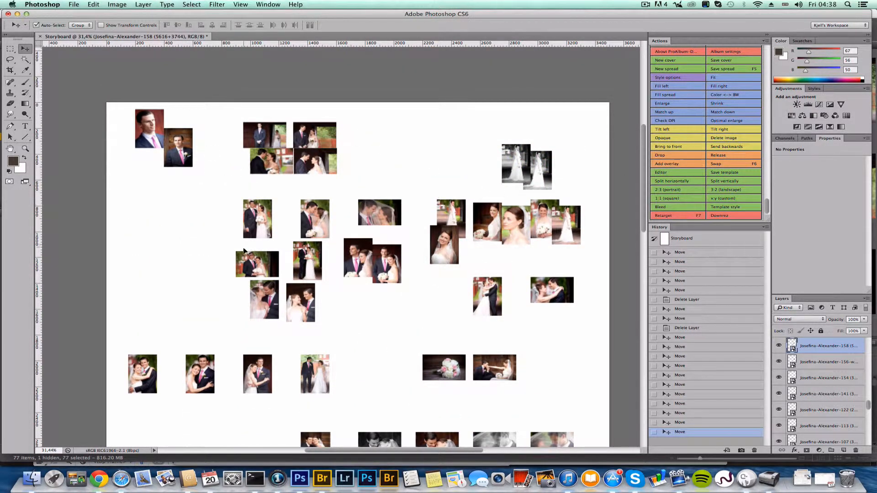
pyautogui.scroll(-11, 242, 250)
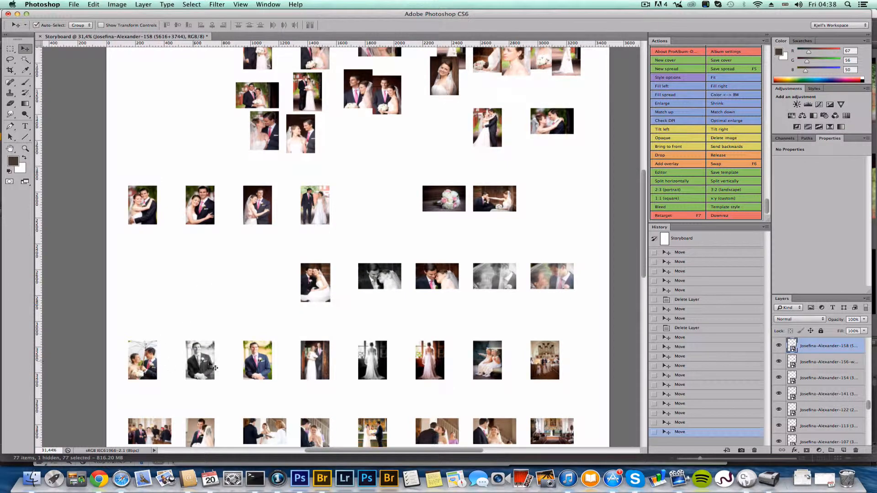
pyautogui.moveTo(251, 365); pyautogui.dragTo(165, 100)
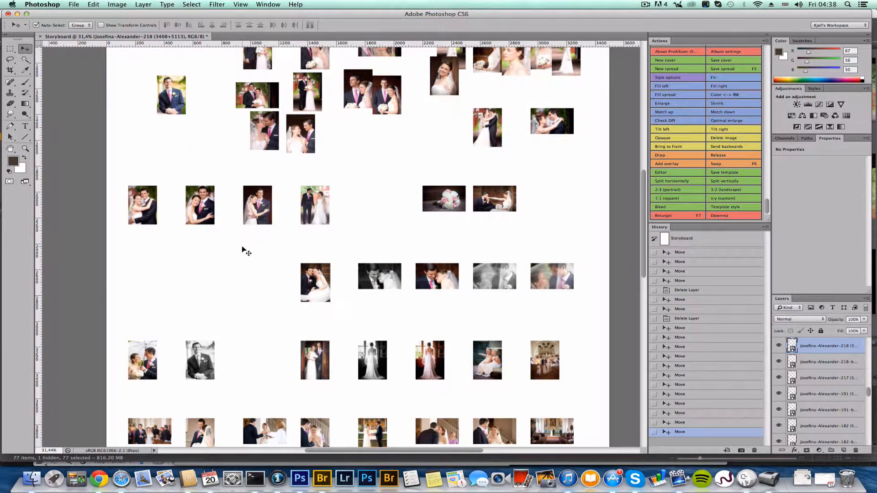
pyautogui.scroll(-5, 244, 249)
pyautogui.scroll(13, 244, 249)
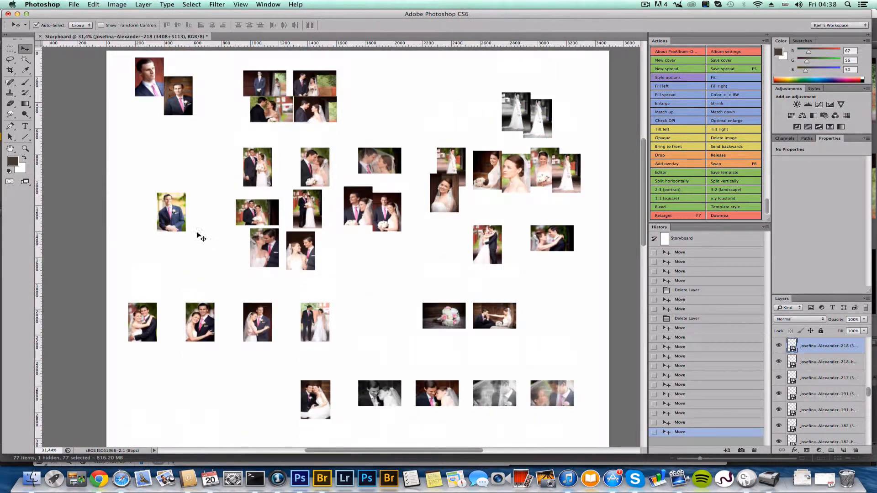
pyautogui.moveTo(177, 225); pyautogui.dragTo(155, 136)
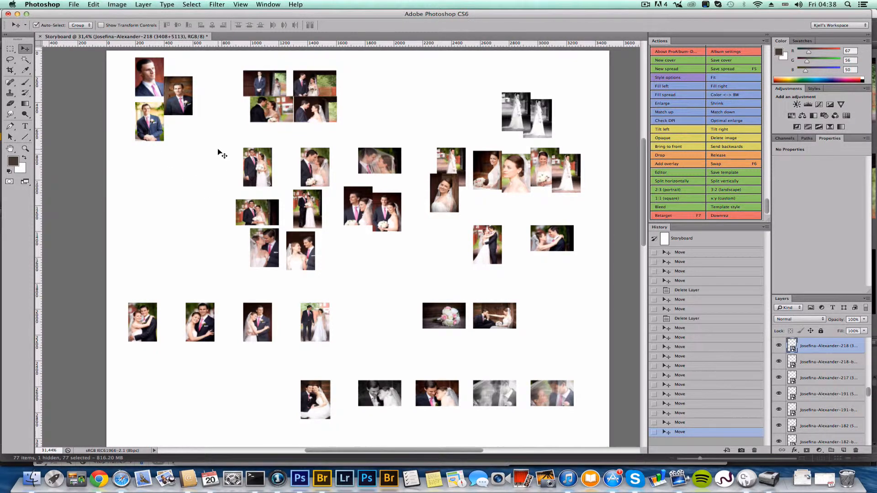
# - Retarget the three groom photos to a new spread, using the exact-match template with one large portrait followed by two smaller ones
pyautogui.scroll(1, 222, 155)
pyautogui.moveTo(120, 84); pyautogui.dragTo(187, 143)
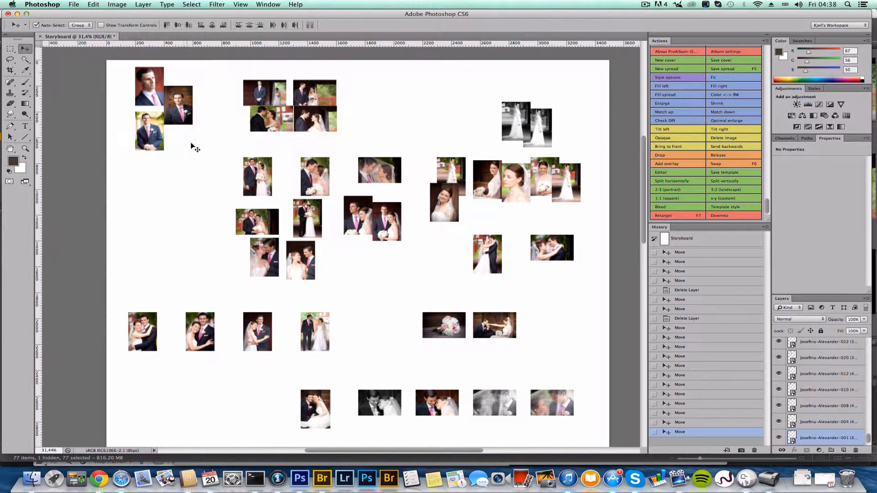
pyautogui.click(677, 218)
pyautogui.moveTo(494, 124); pyautogui.dragTo(441, 58)
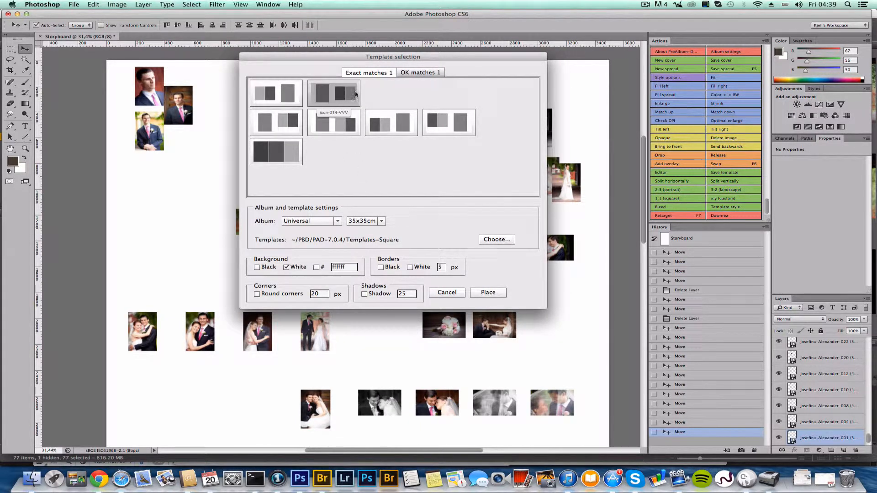
pyautogui.click(422, 73)
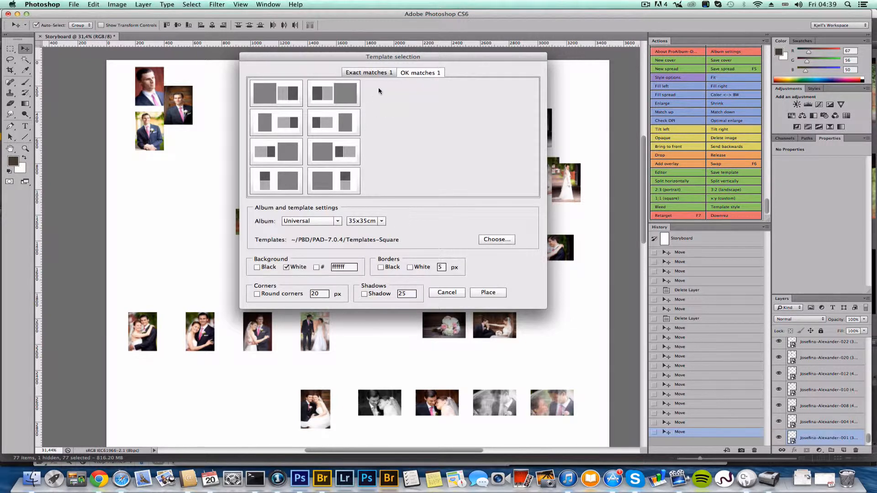
pyautogui.click(372, 74)
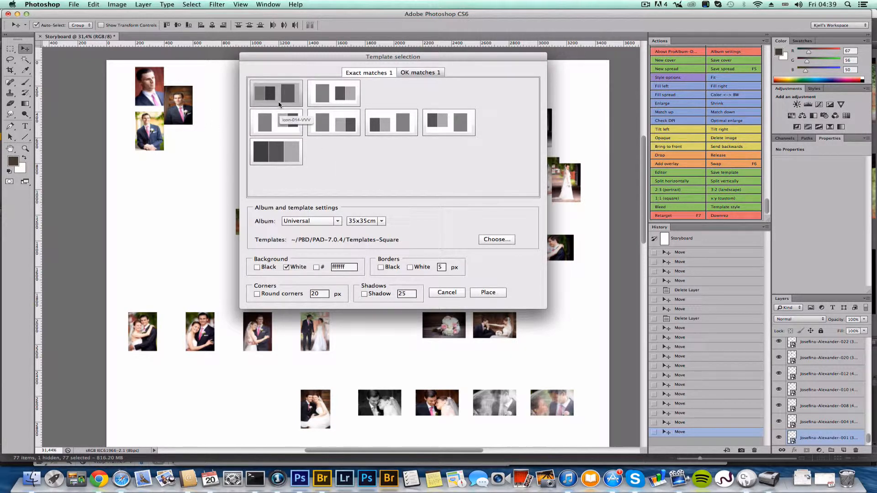
pyautogui.doubleClick(330, 98)
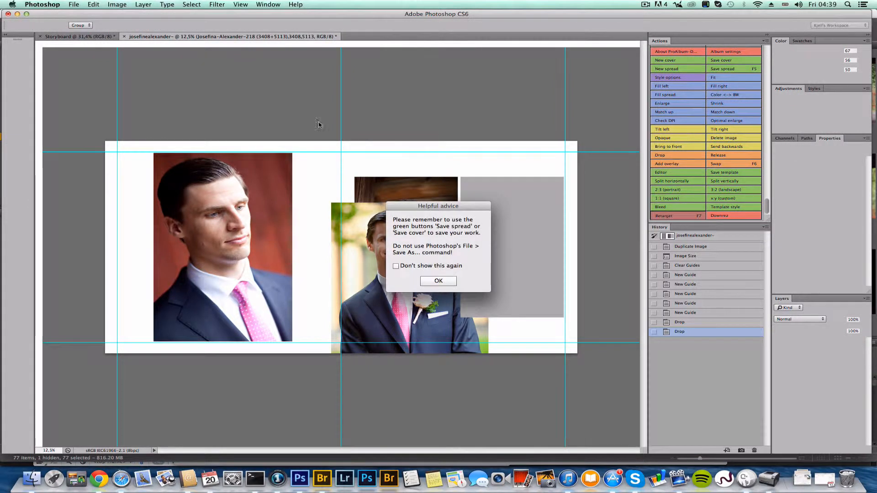
pyautogui.click(439, 281)
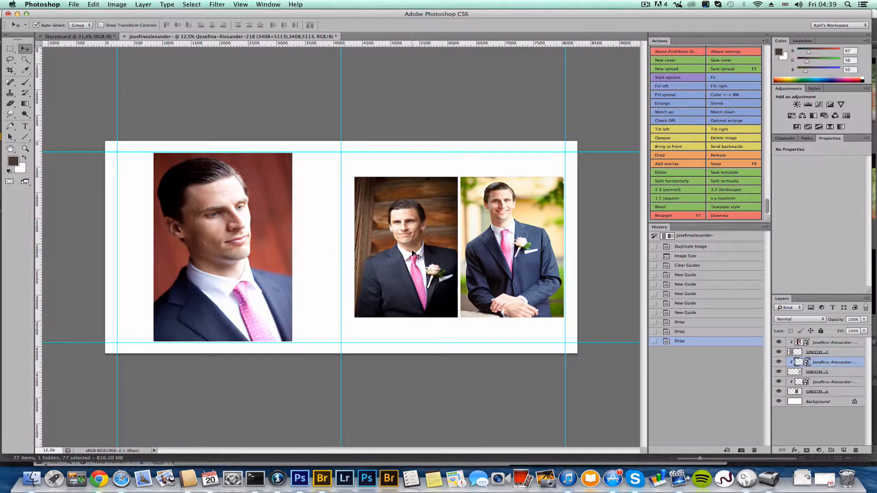
# - Enlarge the middle groom photo to about 49.6% within its frame on the spread
pyautogui.press('super+t')
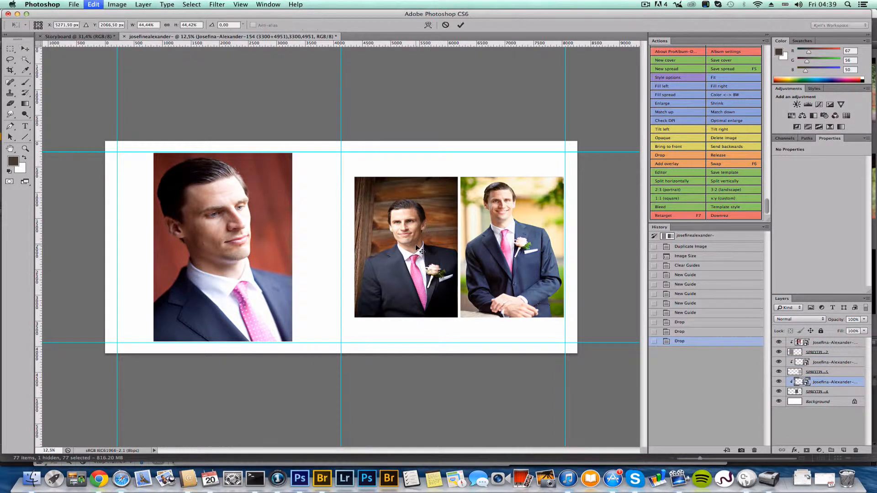
pyautogui.moveTo(353, 177); pyautogui.dragTo(340, 160)
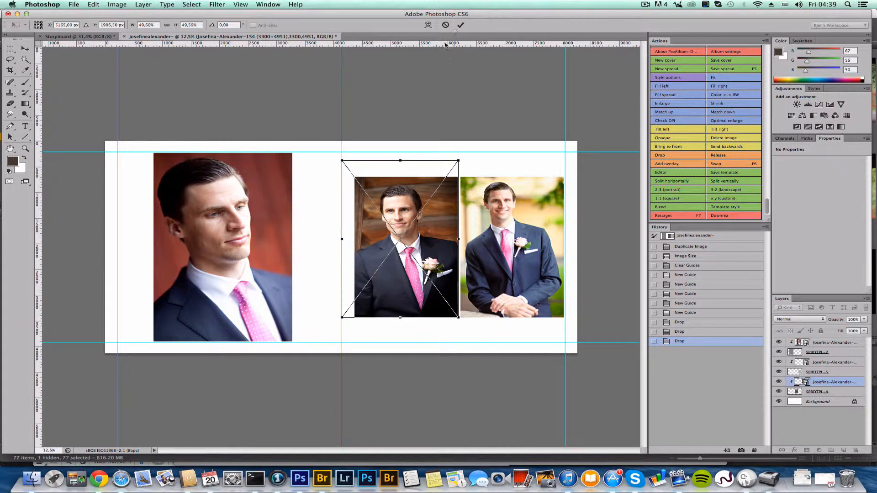
pyautogui.click(461, 25)
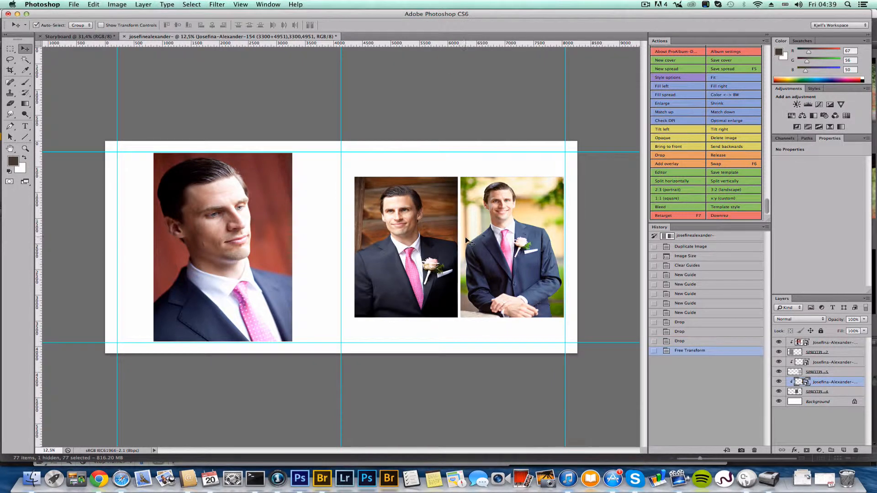
# - Save the spread as a layered Photoshop file, adding 010 to the end of the suggested file name
pyautogui.click(728, 70)
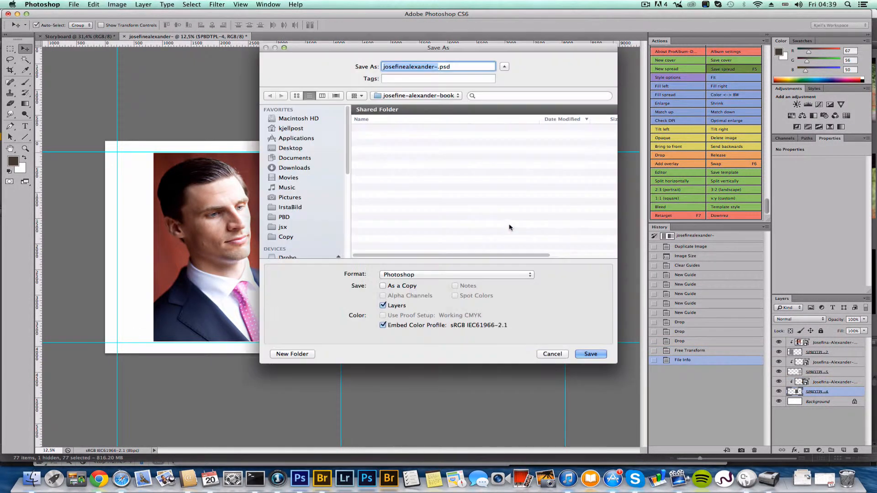
pyautogui.press('Right')
pyautogui.write('010')
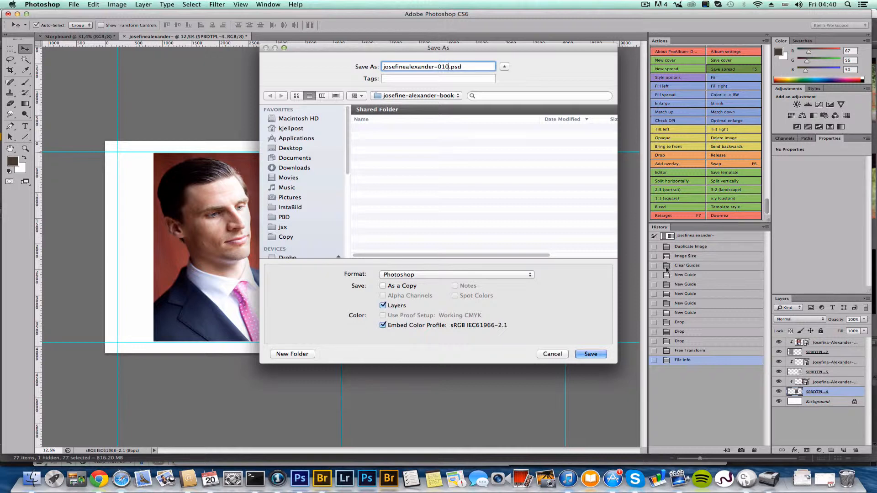
pyautogui.click(590, 354)
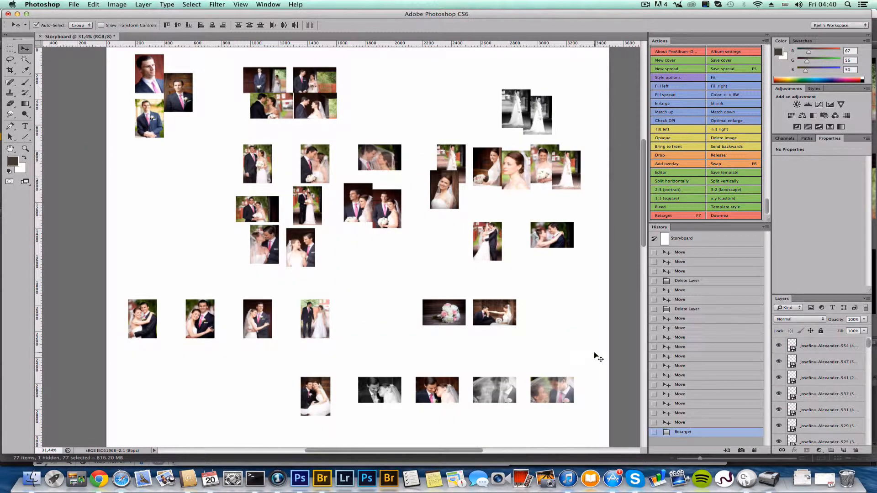
# - Review the selected layers of the placed photos and delete the three used groom photos from the storyboard
pyautogui.scroll(-5, 801, 375)
pyautogui.scroll(-15, 802, 376)
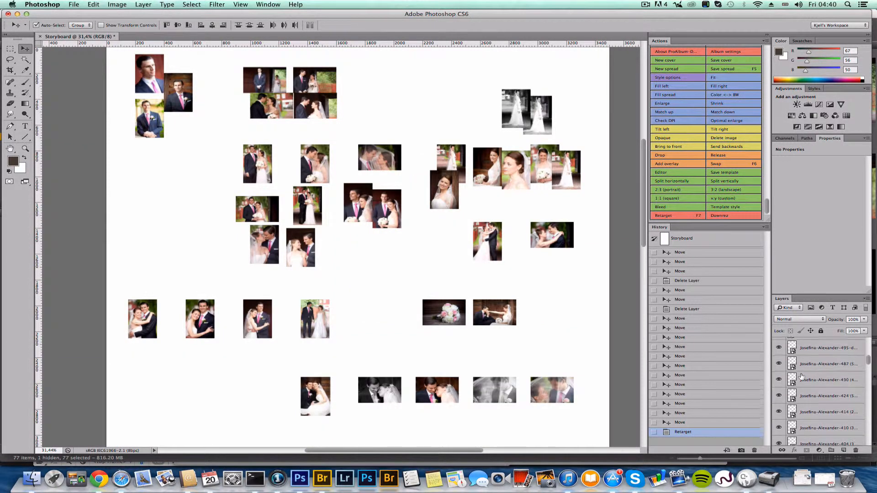
pyautogui.scroll(-10, 801, 375)
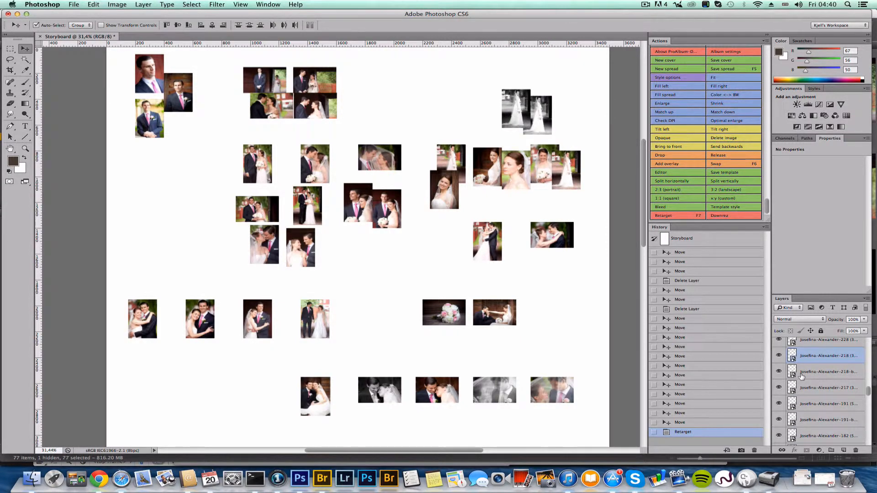
pyautogui.scroll(-8, 802, 376)
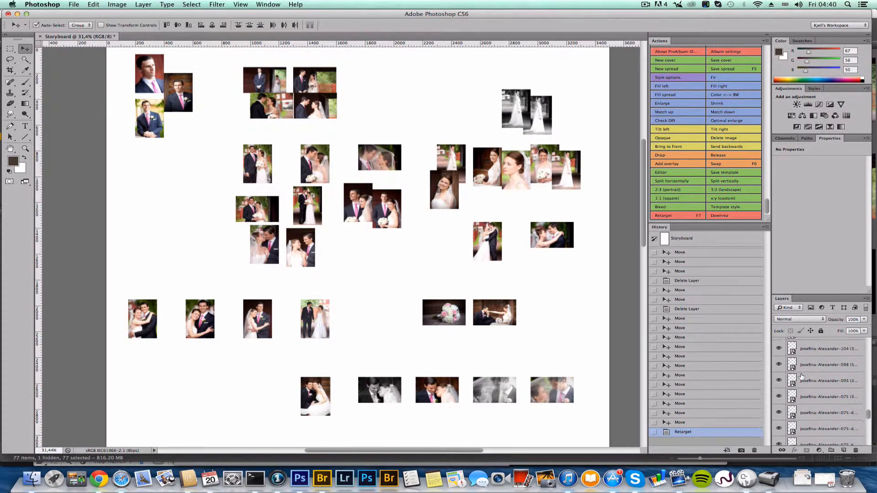
pyautogui.scroll(3, 802, 375)
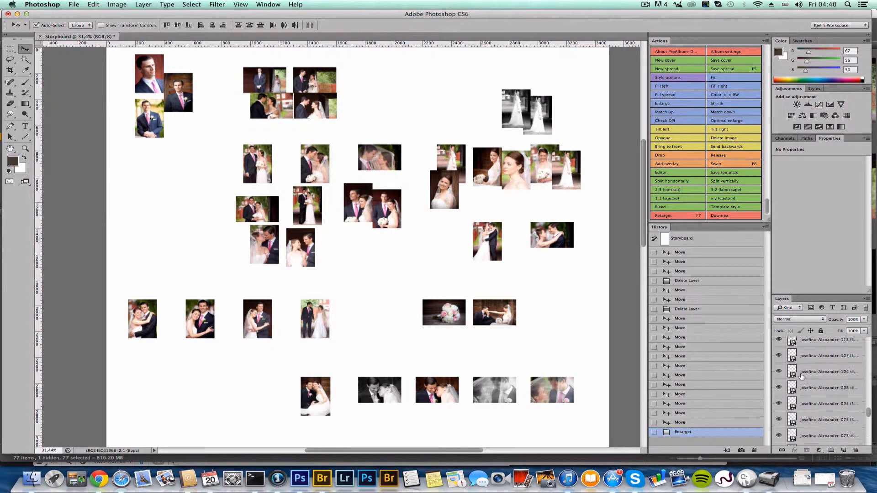
pyautogui.scroll(-10, 802, 376)
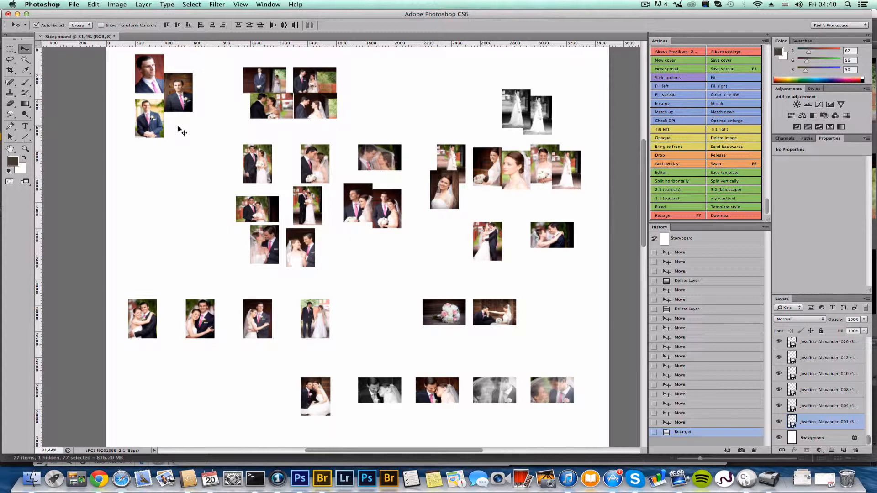
pyautogui.press('Delete')
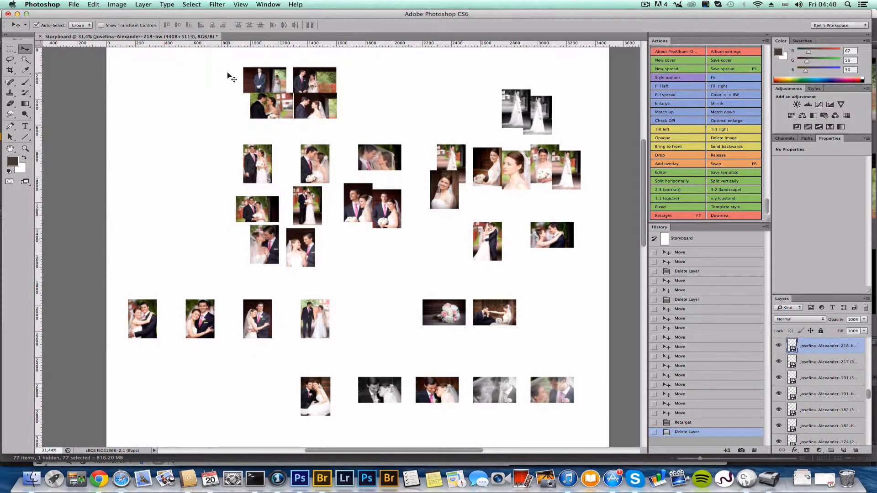
# - Retarget the four couple photos at the storyboard's upper edge to a spread, using the exact-match template with one large landscape left of three stacked small ones
pyautogui.moveTo(227, 72); pyautogui.dragTo(322, 122)
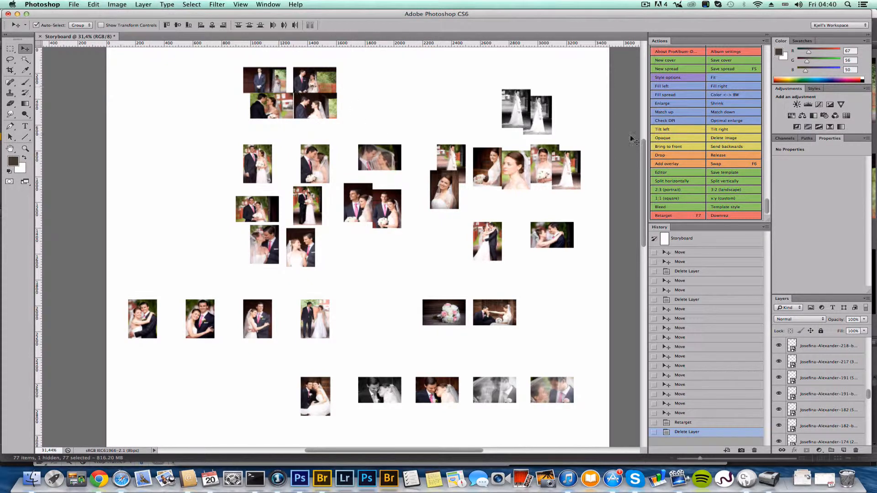
pyautogui.click(679, 216)
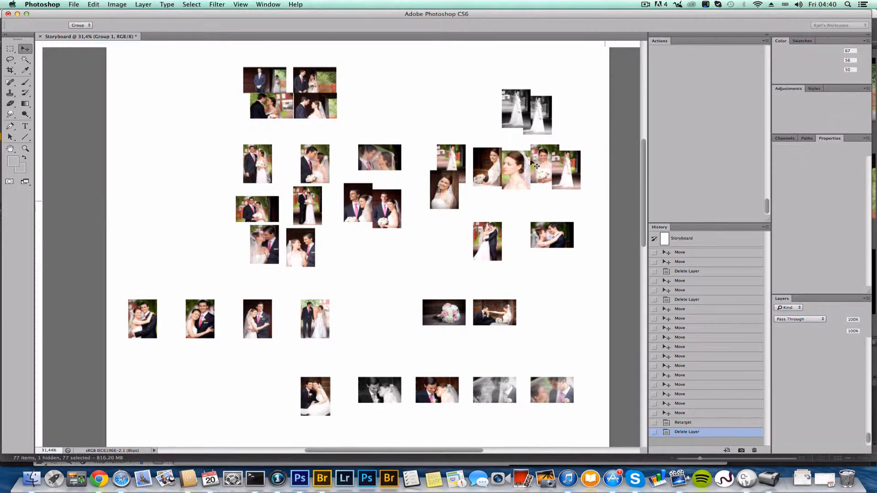
pyautogui.moveTo(465, 108); pyautogui.dragTo(543, 90)
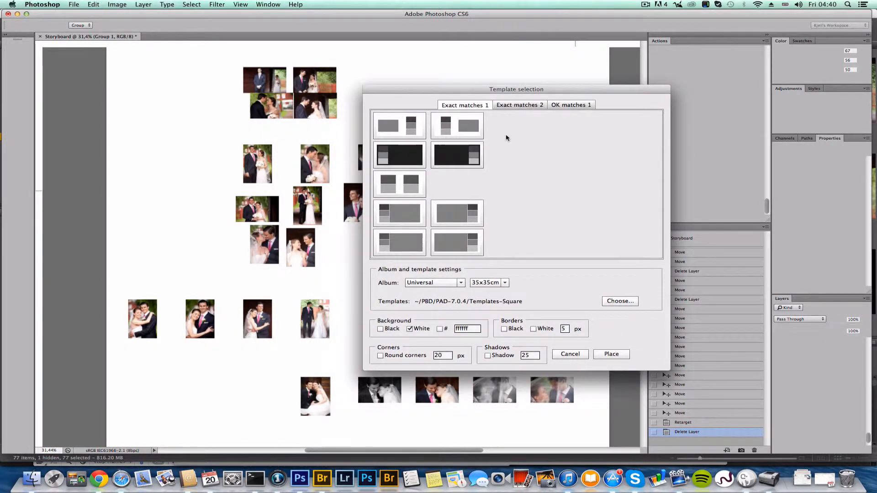
pyautogui.doubleClick(457, 212)
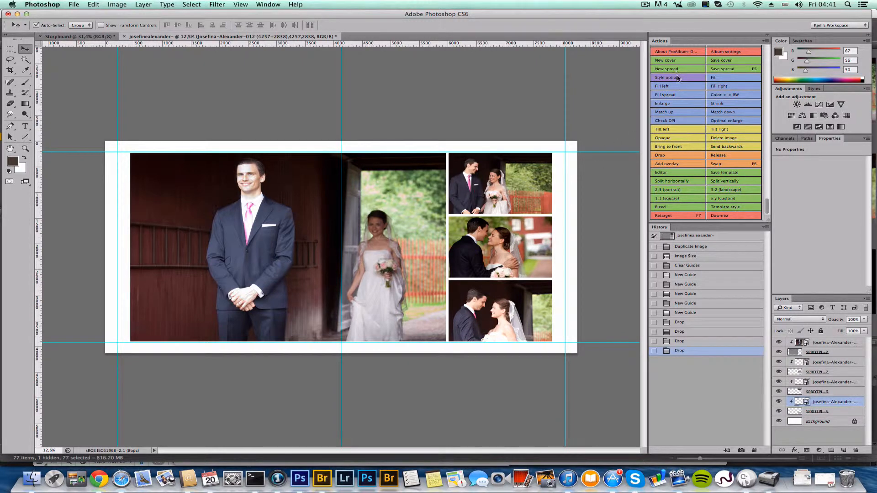
# - Give the spread's photos rounded corners and swap the middle and lowest small photos
pyautogui.click(678, 78)
pyautogui.click(436, 309)
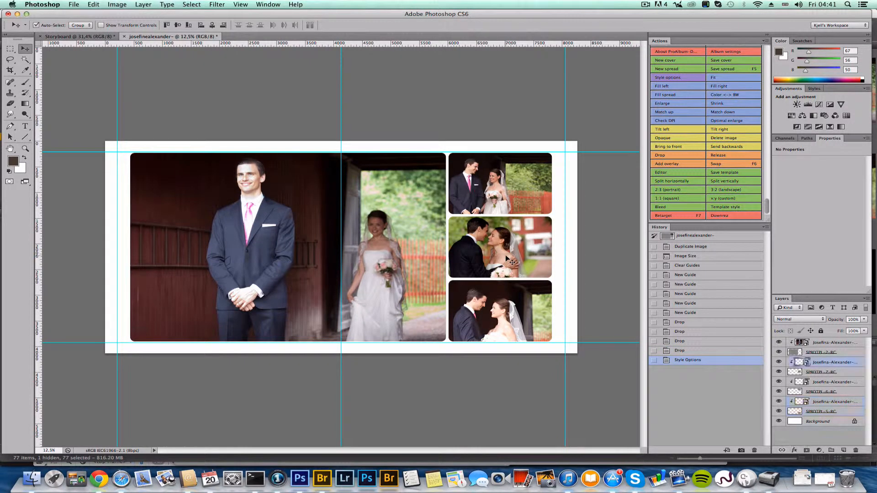
pyautogui.click(721, 165)
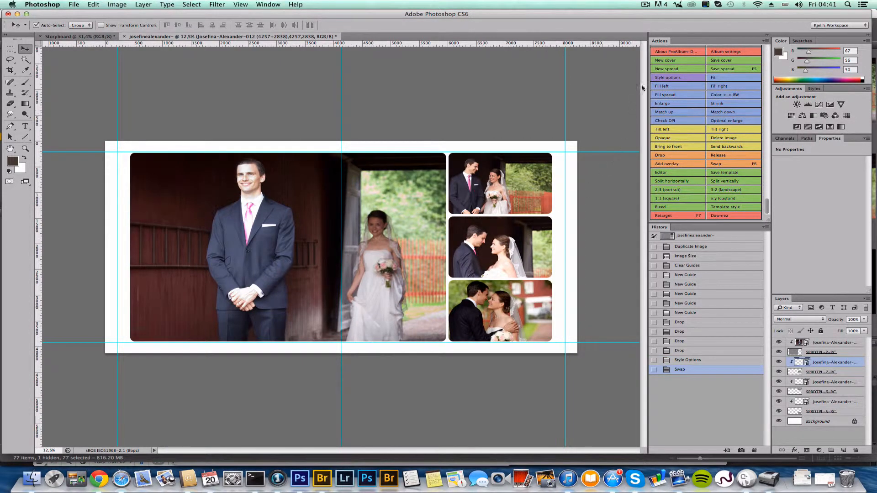
# - Save the spread as a layered Photoshop file, adding 020 to the end of the suggested file name
pyautogui.click(725, 69)
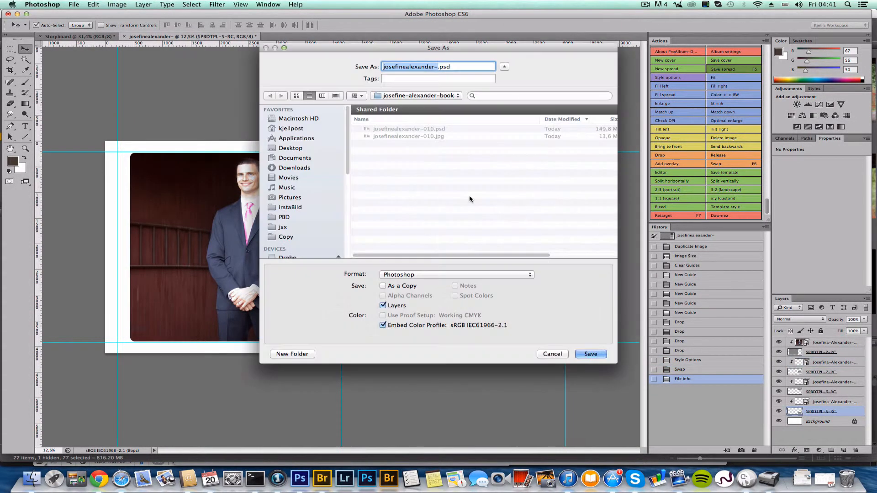
pyautogui.press('Right')
pyautogui.write('020')
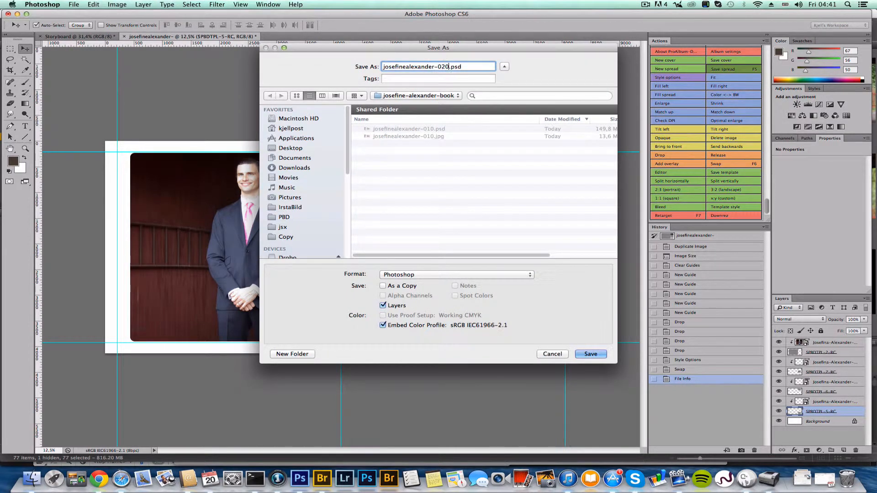
pyautogui.press('Return')
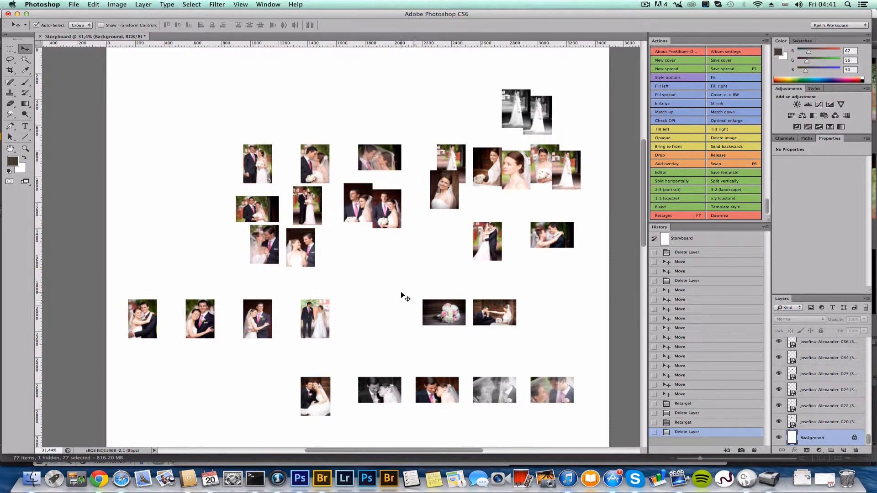
pyautogui.press('super+0')
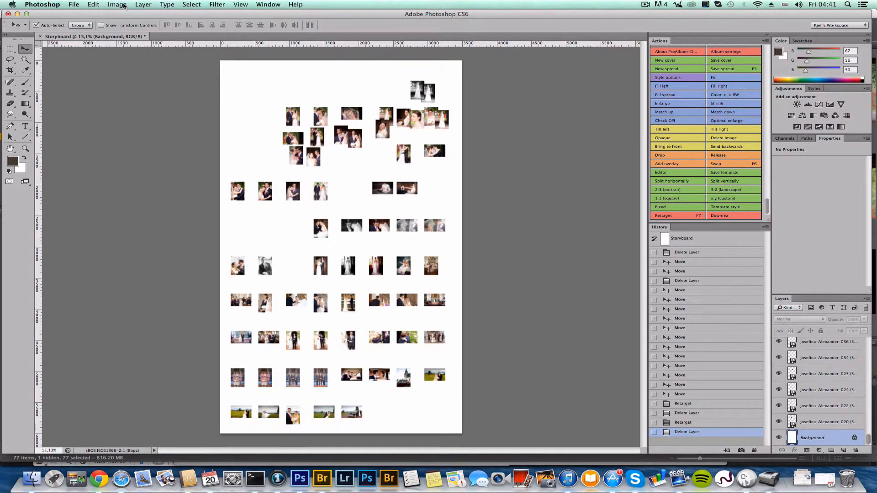
pyautogui.click(117, 5)
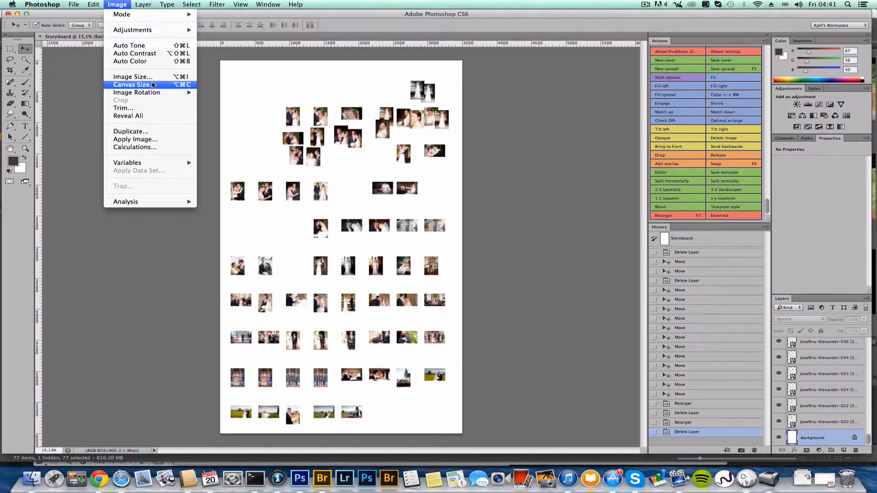
pyautogui.click(279, 153)
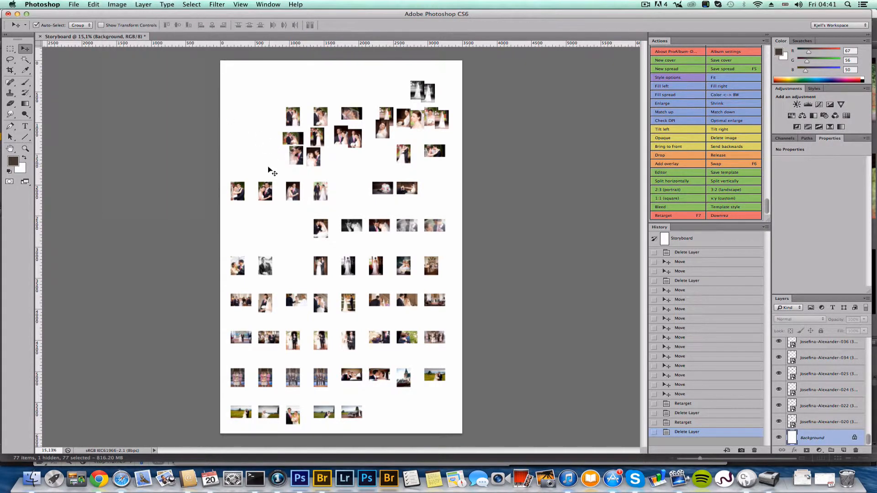
# - Enlarge the second portrait in the storyboard row of four couple photos with Free Transform
pyautogui.click(268, 196)
pyautogui.hotkey('ctrl', 't')
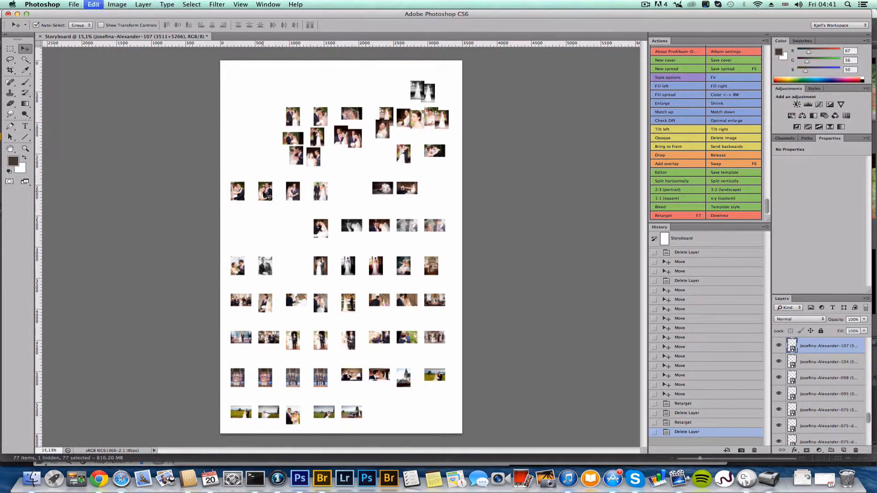
pyautogui.moveTo(272, 200)
pyautogui.mouseDown()
pyautogui.moveTo(283, 215)
pyautogui.moveTo(268, 196)
pyautogui.mouseUp()
pyautogui.click(460, 24)
# - Examine the remaining storyboard photos and their grouping, both as a whole and in close-up
pyautogui.scroll(5, 316, 156)
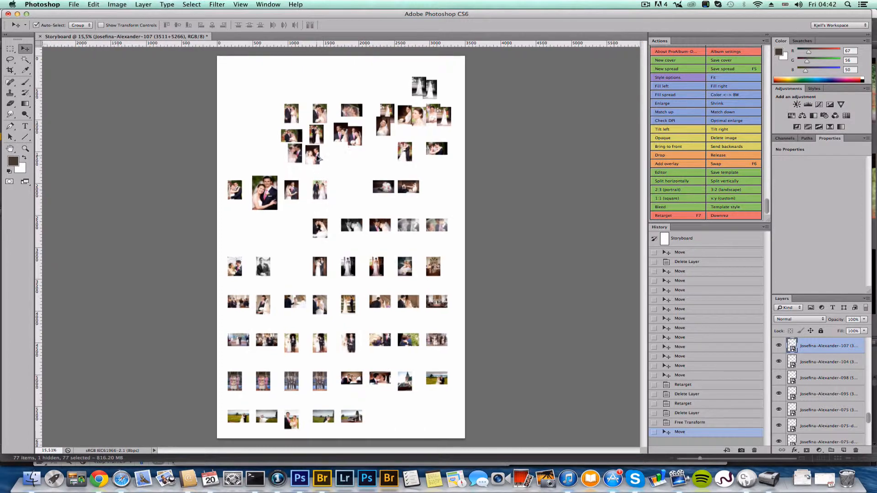
pyautogui.scroll(-6, 319, 160)
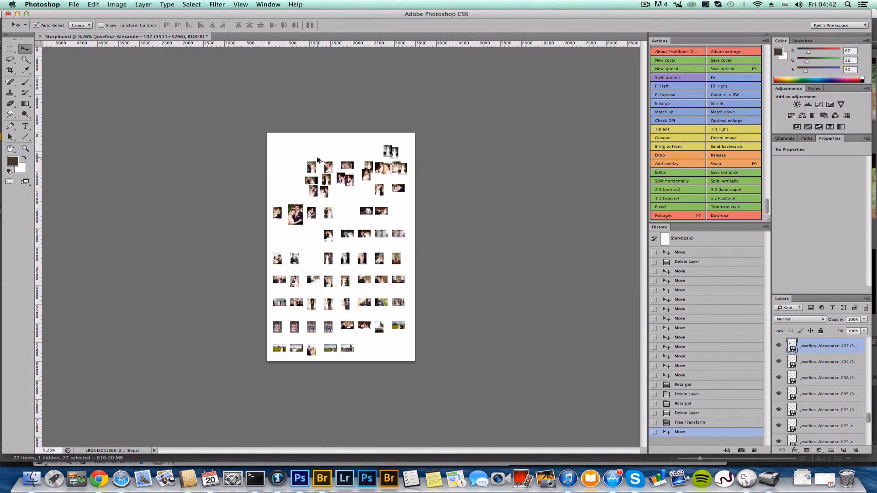
pyautogui.scroll(5, 318, 160)
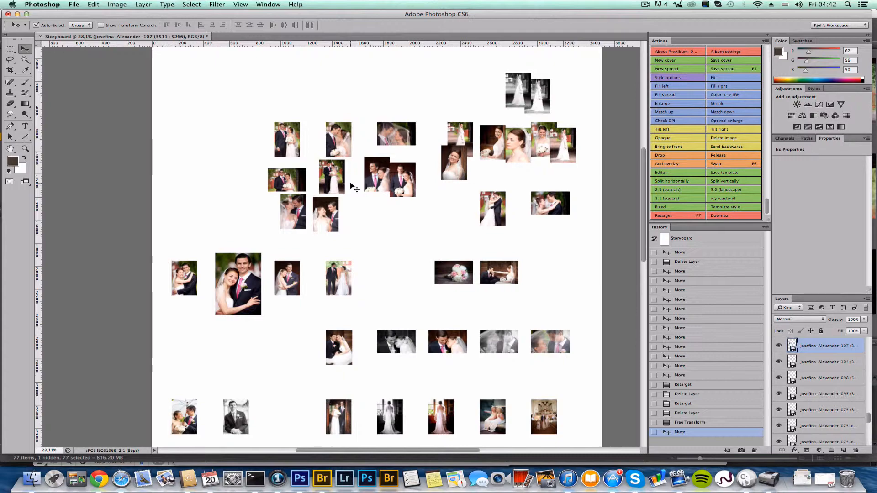
pyautogui.scroll(3, 352, 185)
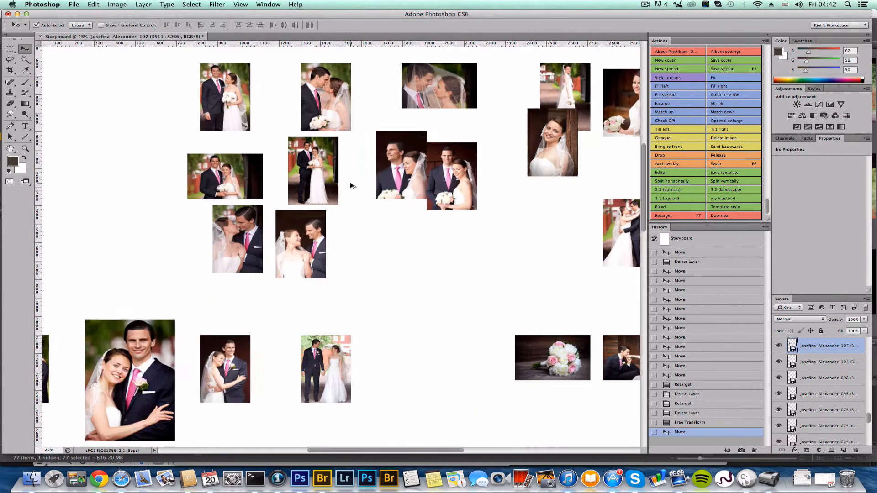
pyautogui.scroll(-2, 352, 185)
pyautogui.scroll(5, 351, 185)
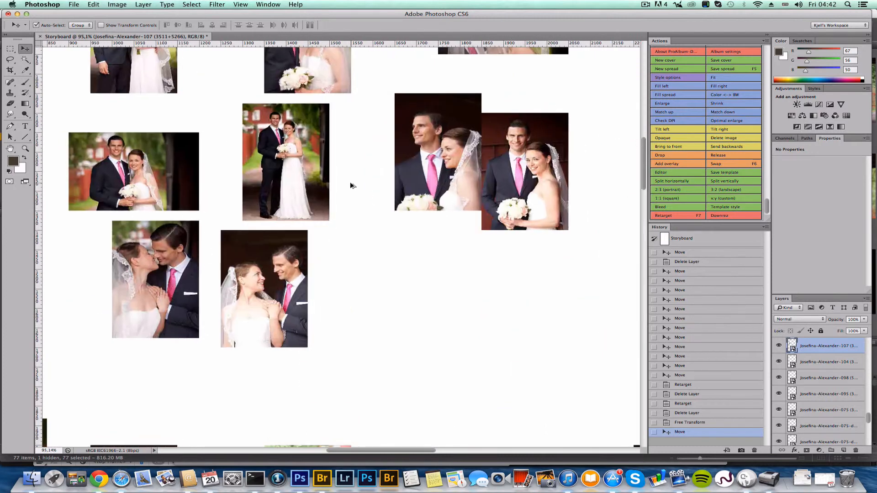
pyautogui.scroll(-5, 351, 185)
pyautogui.scroll(3, 350, 185)
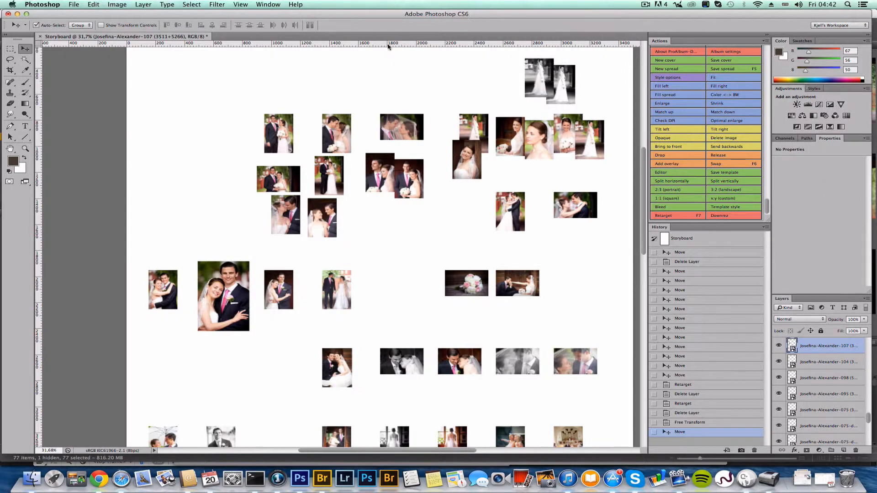
# - Review the workspace options, including the one for creating a new workspace, and reselect the saved custom workspace
pyautogui.click(271, 5)
pyautogui.moveTo(283, 22)
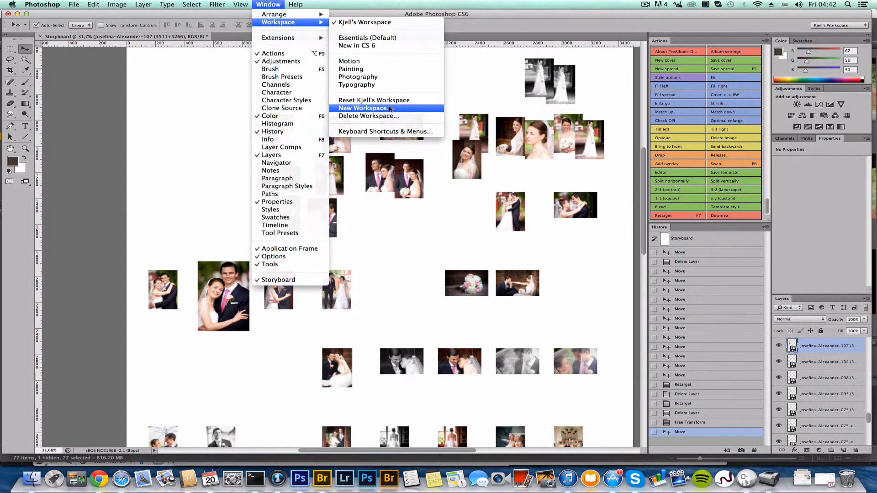
pyautogui.click(368, 22)
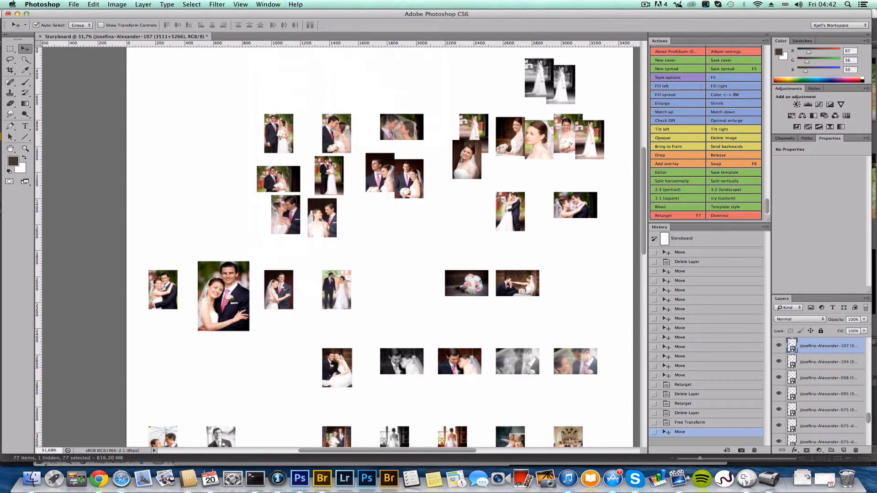
pyautogui.click(268, 4)
pyautogui.moveTo(310, 22)
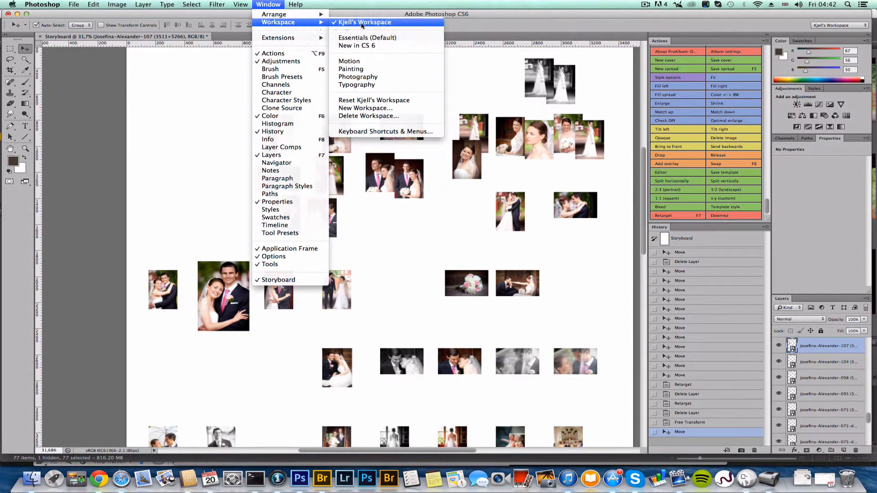
pyautogui.click(363, 23)
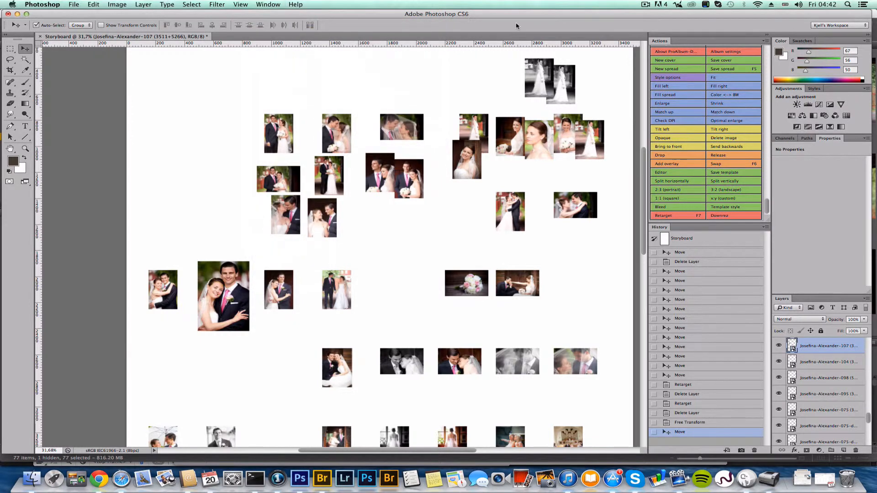